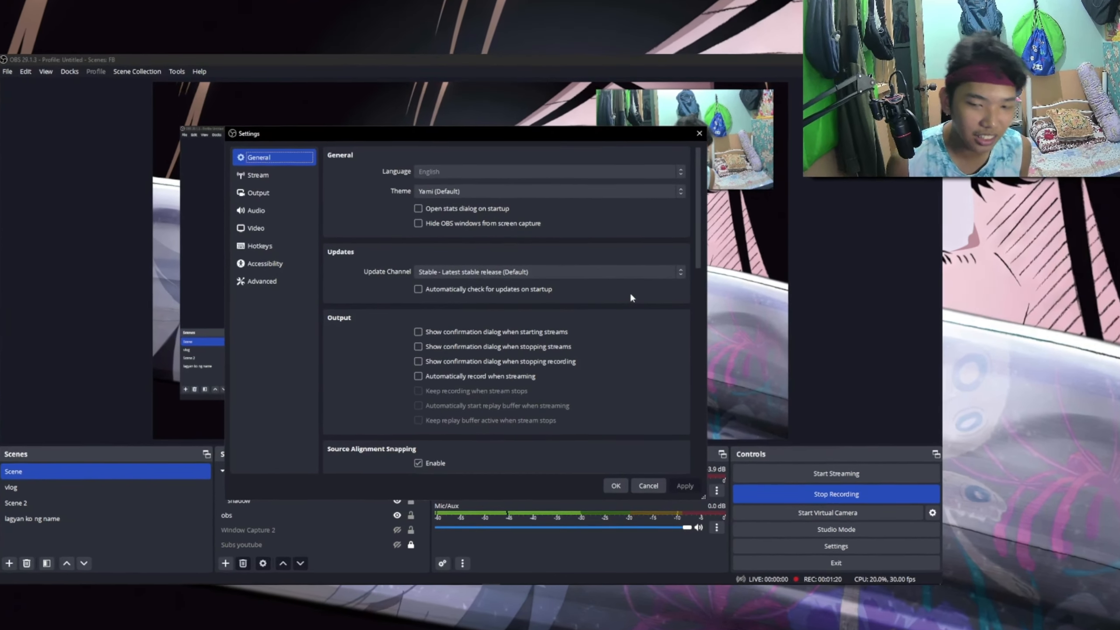
Examine the options on the General settings page from language and theme through the multiview layout.
scroll(329, 133, down, 5)
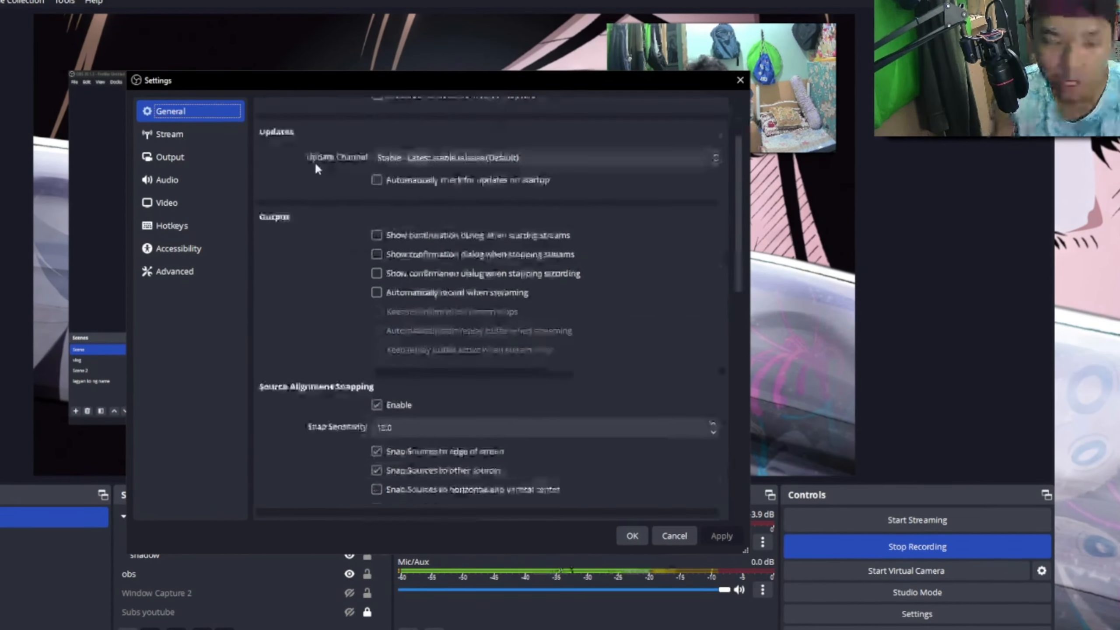
scroll(335, 304, down, 10)
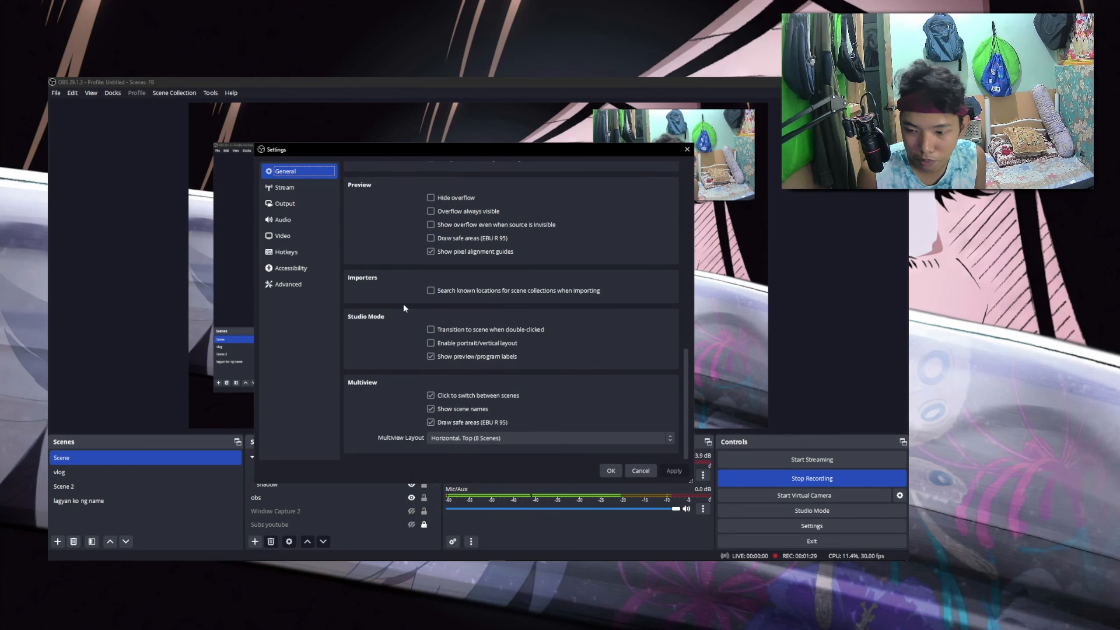
scroll(618, 317, up, 7)
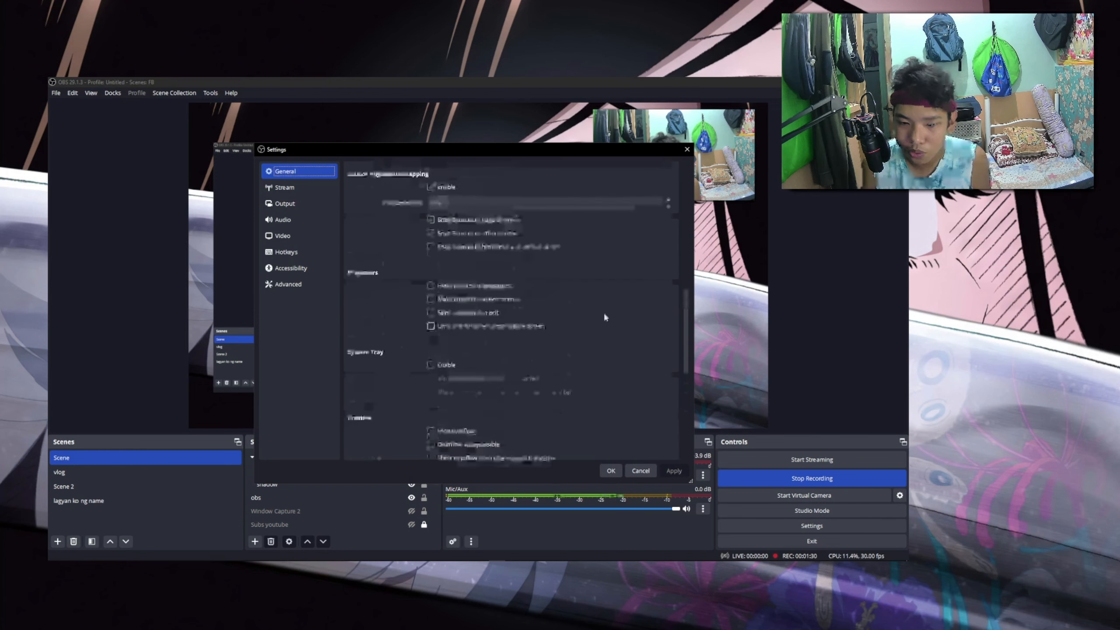
scroll(605, 317, down, 5)
scroll(652, 353, up, 15)
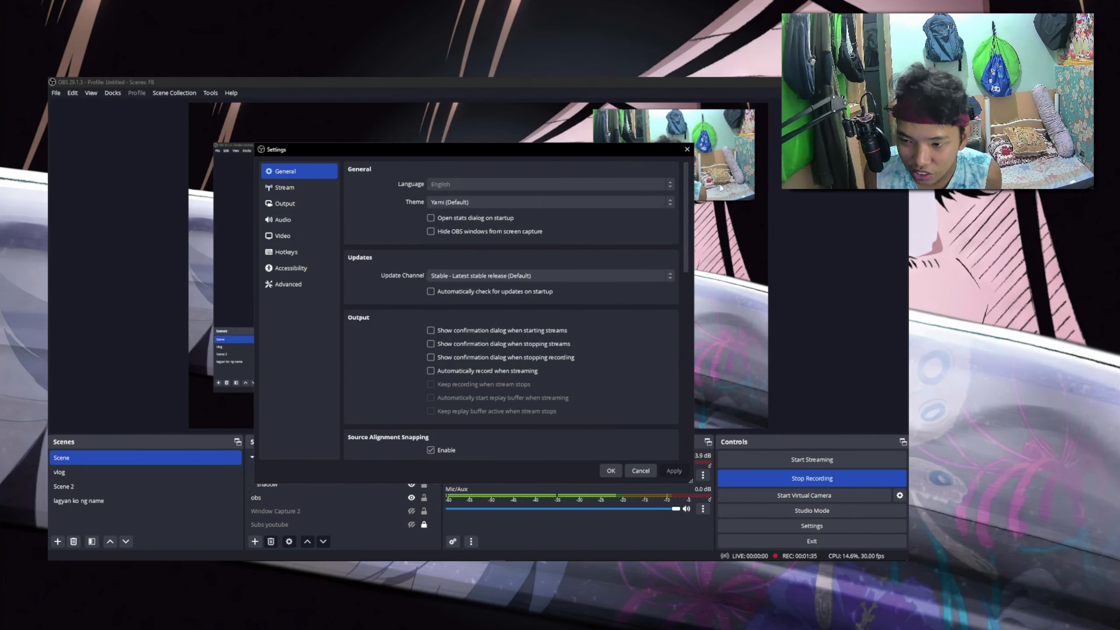
drag(689, 214, 689, 228)
In the Stream settings, try Twitch and YouTube - RTMPS as the service and finish with Facebook Live.
click(285, 188)
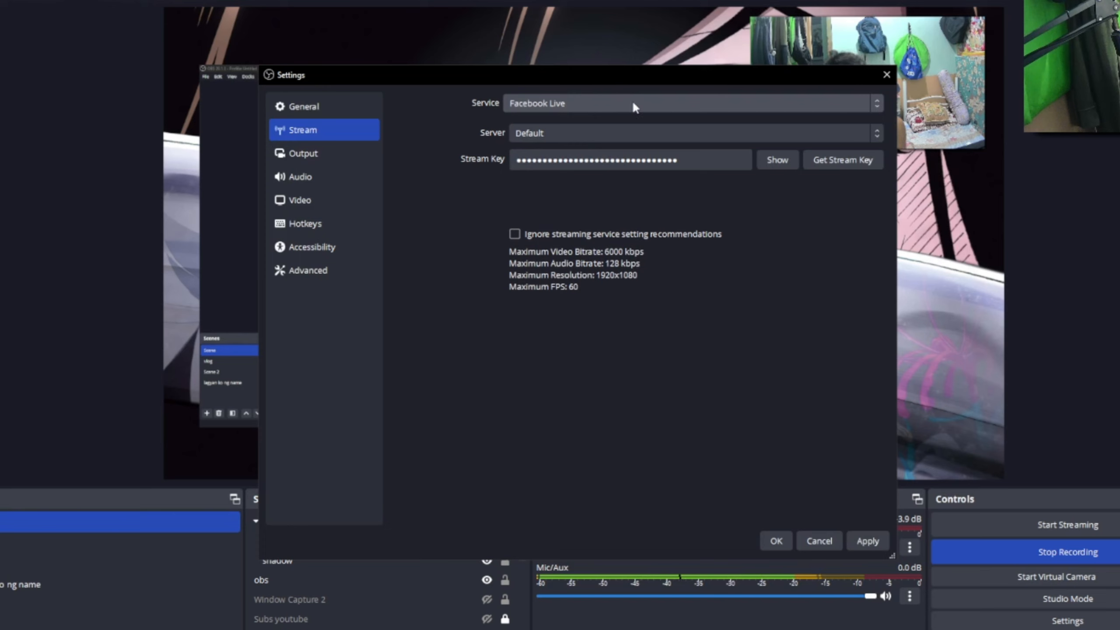
click(520, 168)
click(507, 189)
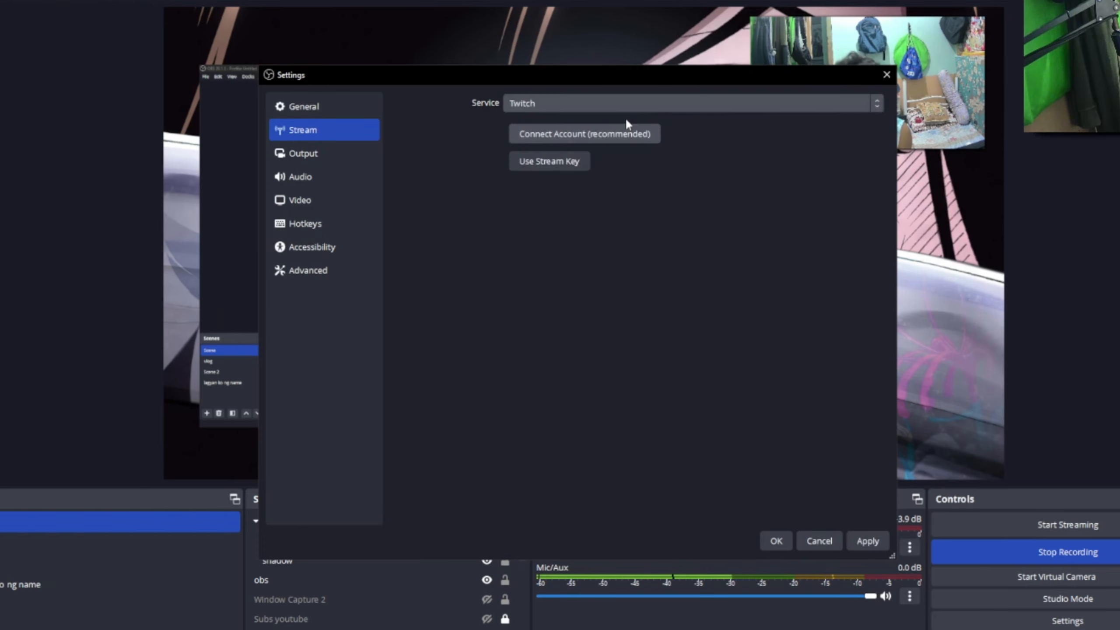
click(625, 106)
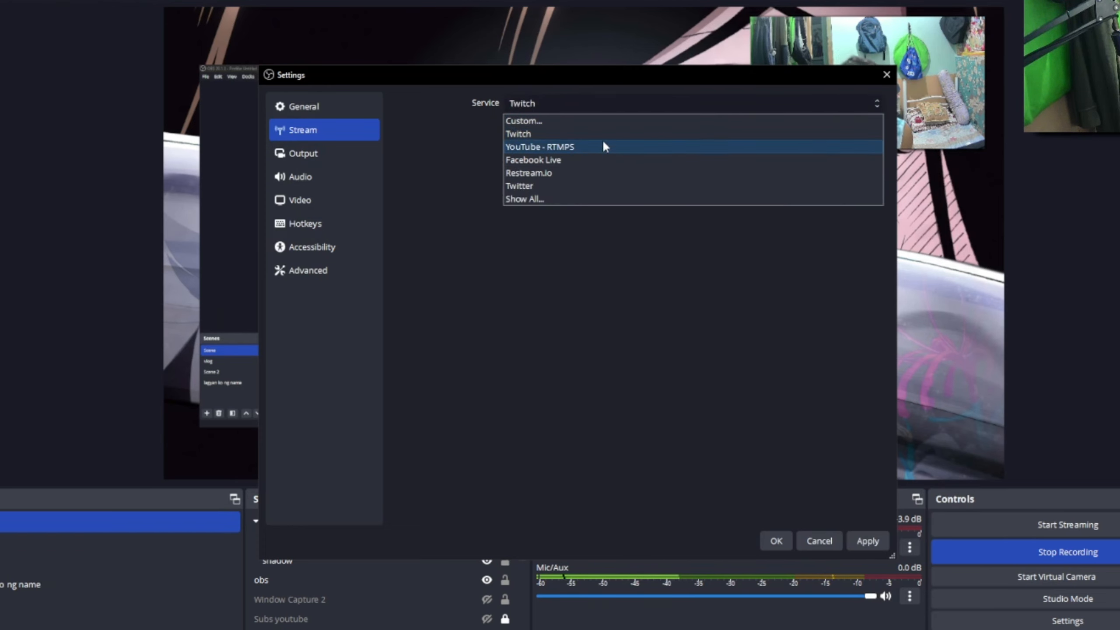
click(600, 146)
click(591, 102)
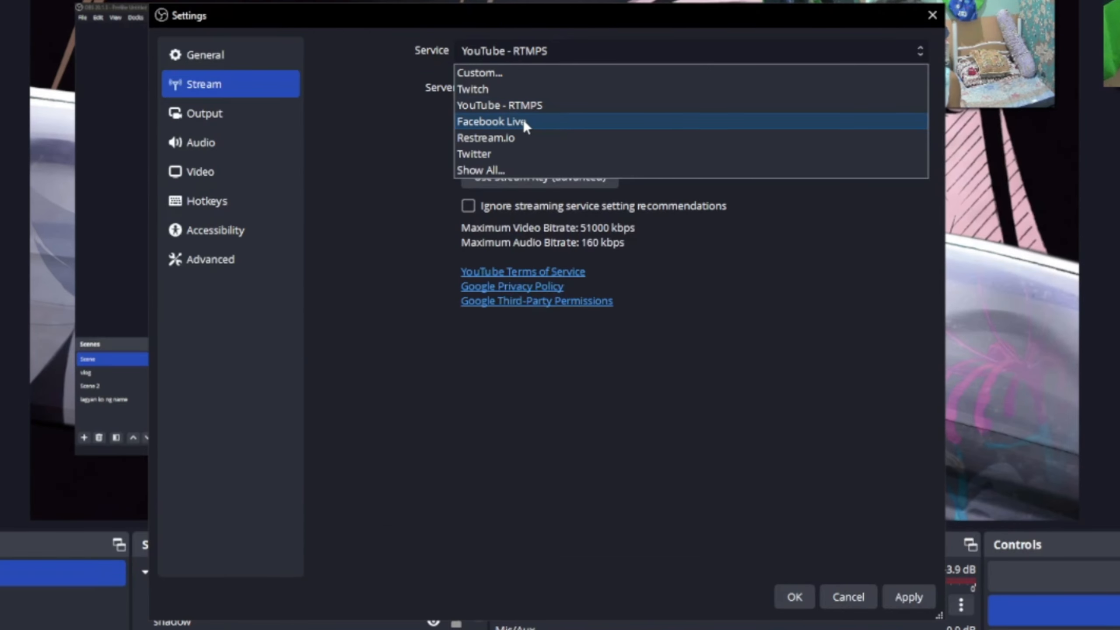
click(524, 119)
Select the existing stream key, then switch to the Brave browser and open Meta Business Suite to get the Facebook live stream key.
double_click(610, 119)
key(alt+Tab)
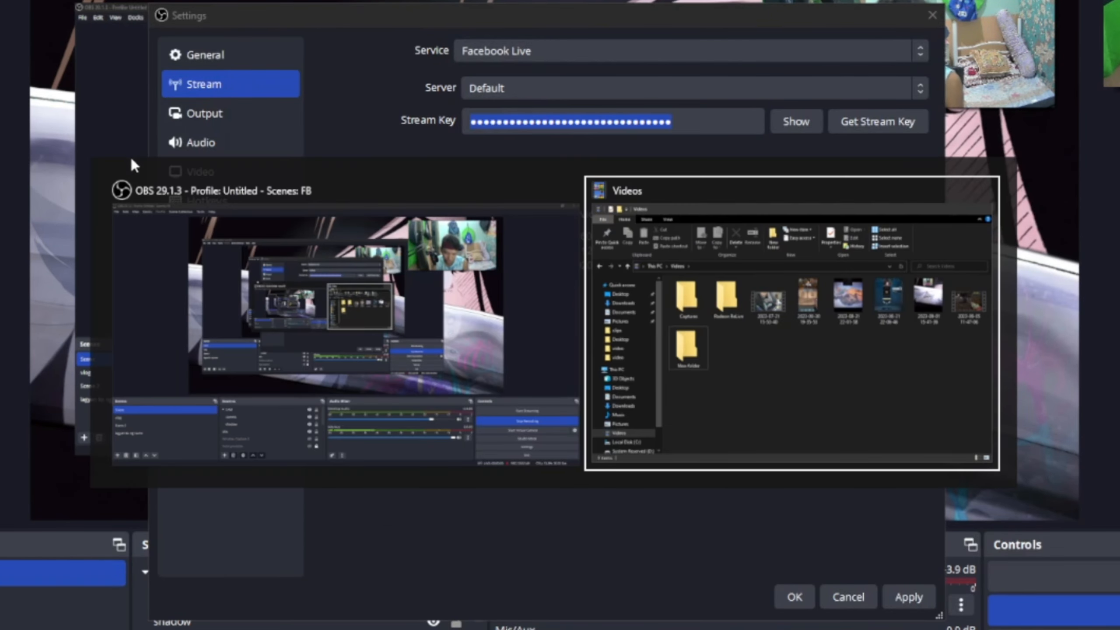
click(480, 555)
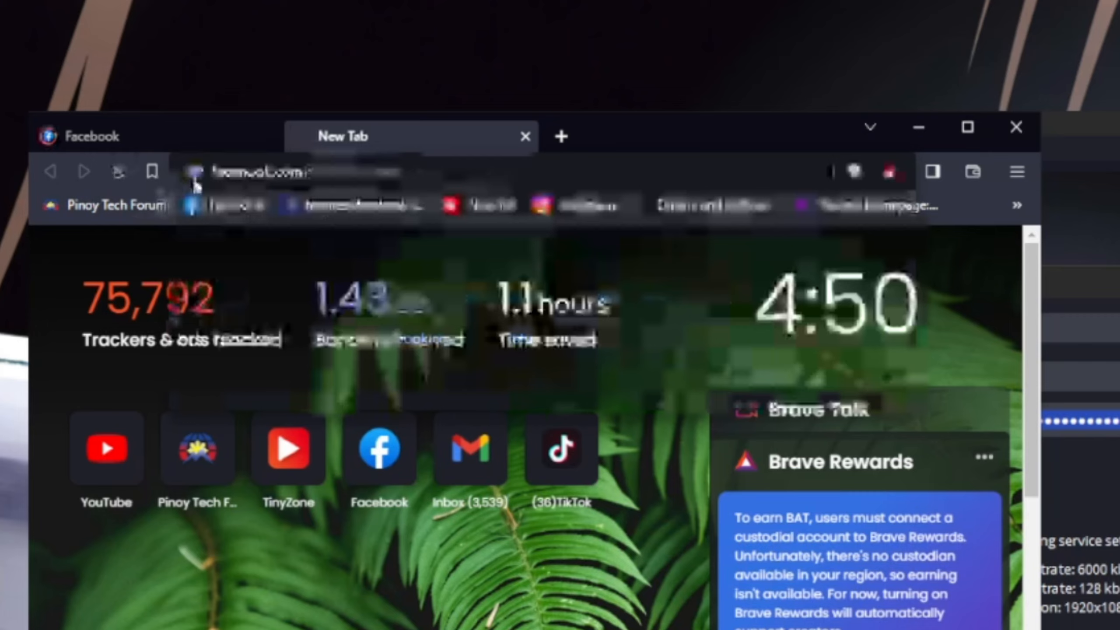
click(128, 88)
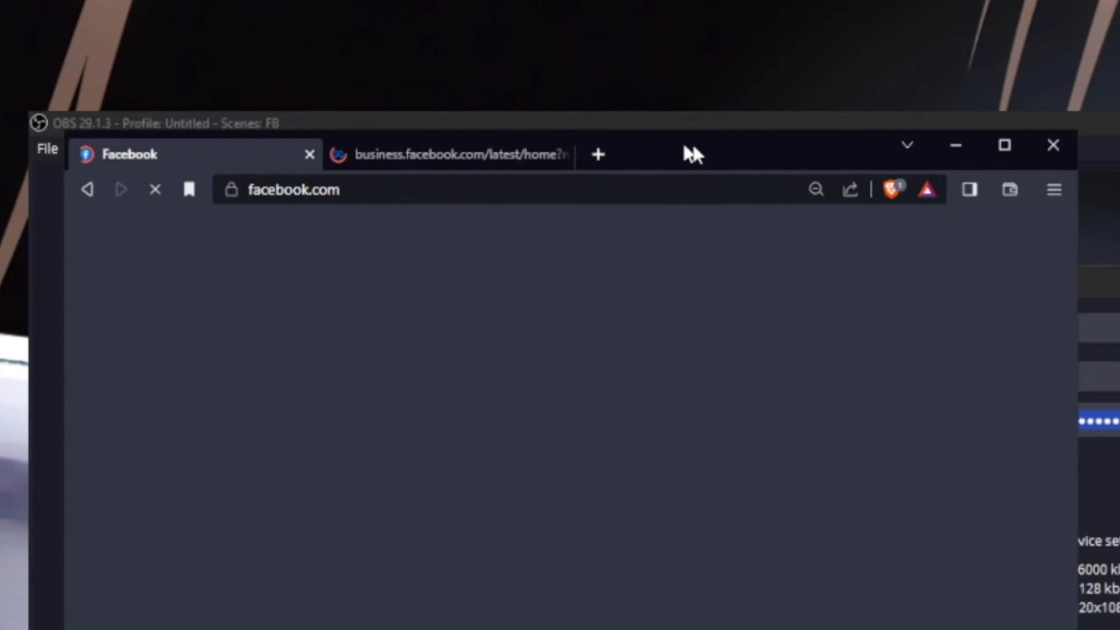
drag(325, 97, 399, 102)
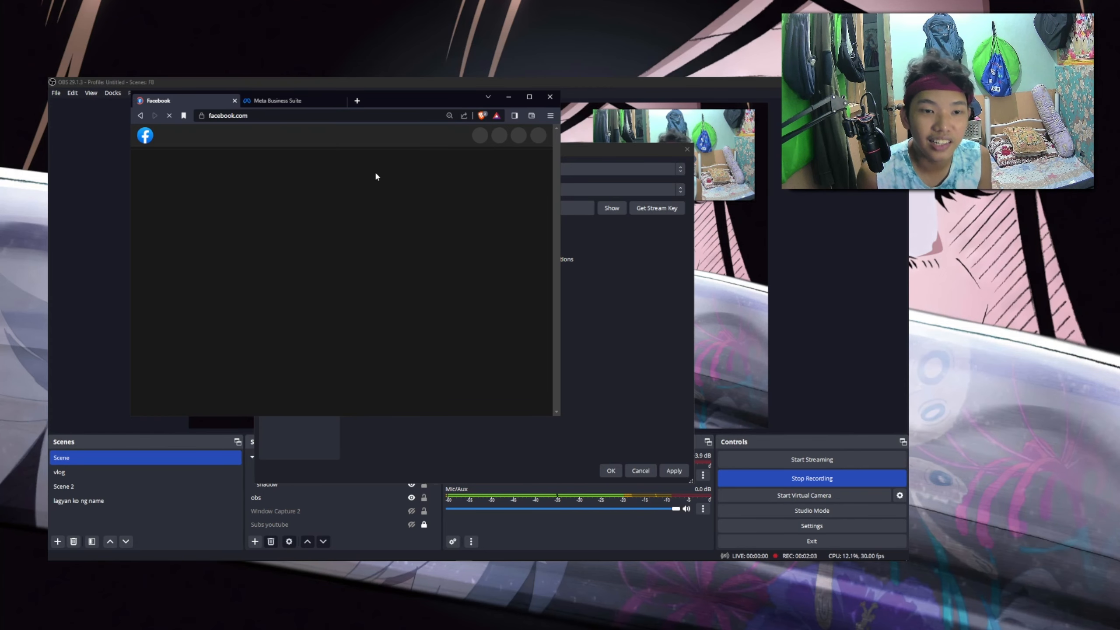
click(295, 106)
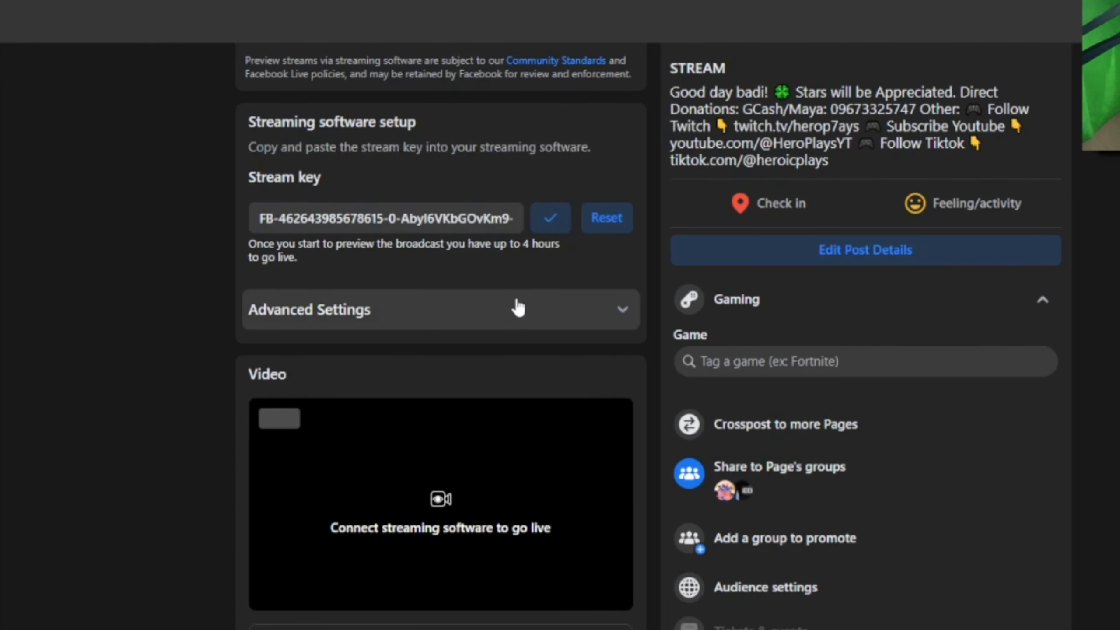
click(483, 276)
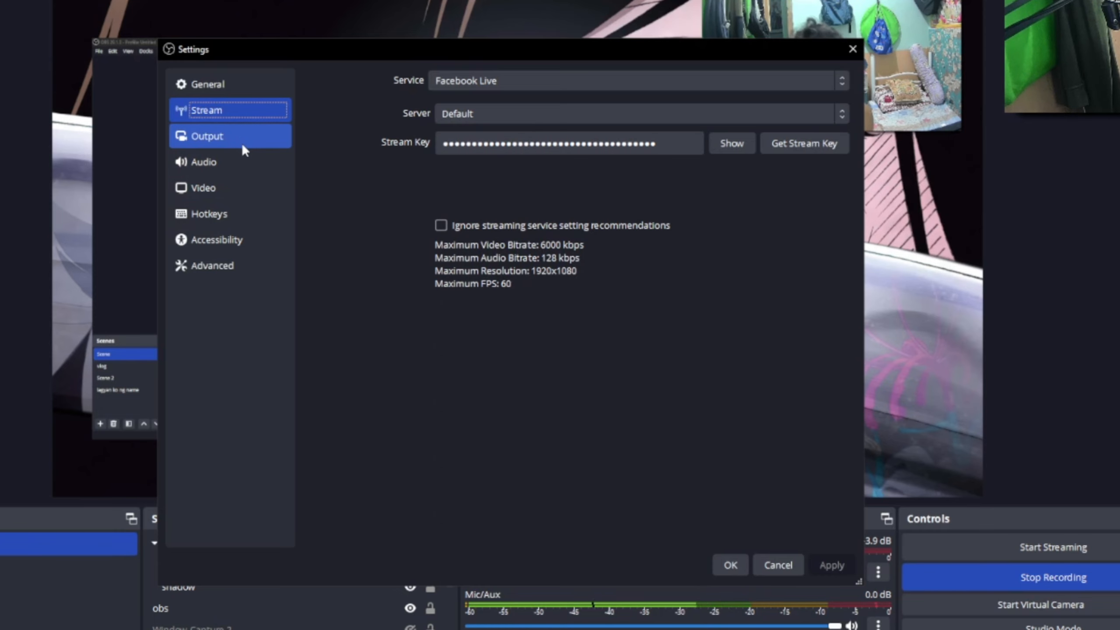
Open the Output settings and examine the video bitrate for streaming.
click(243, 142)
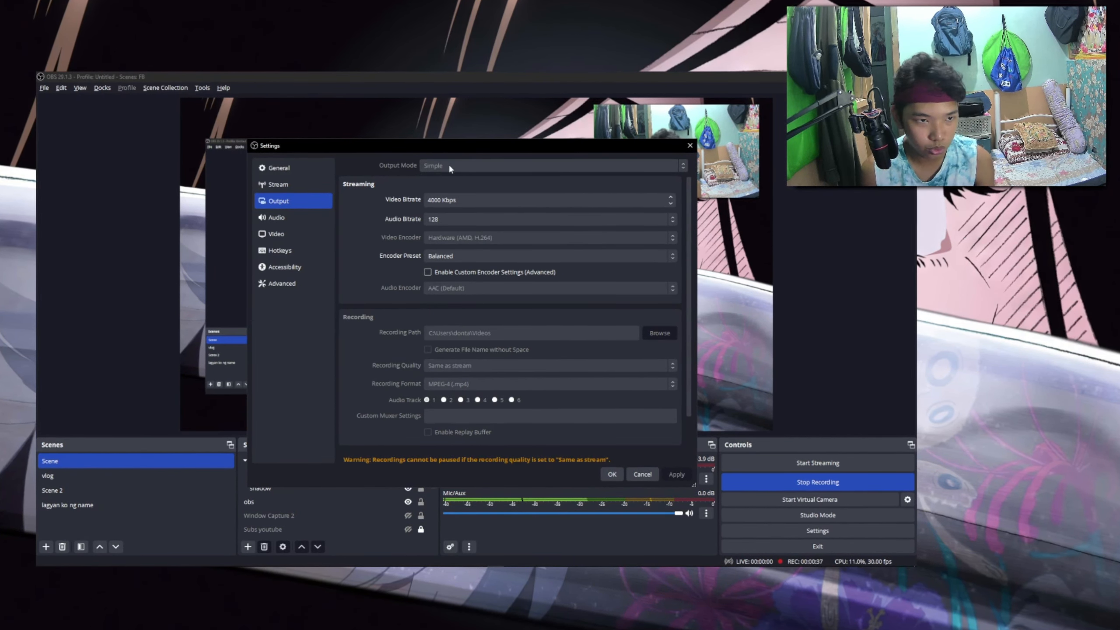
click(500, 199)
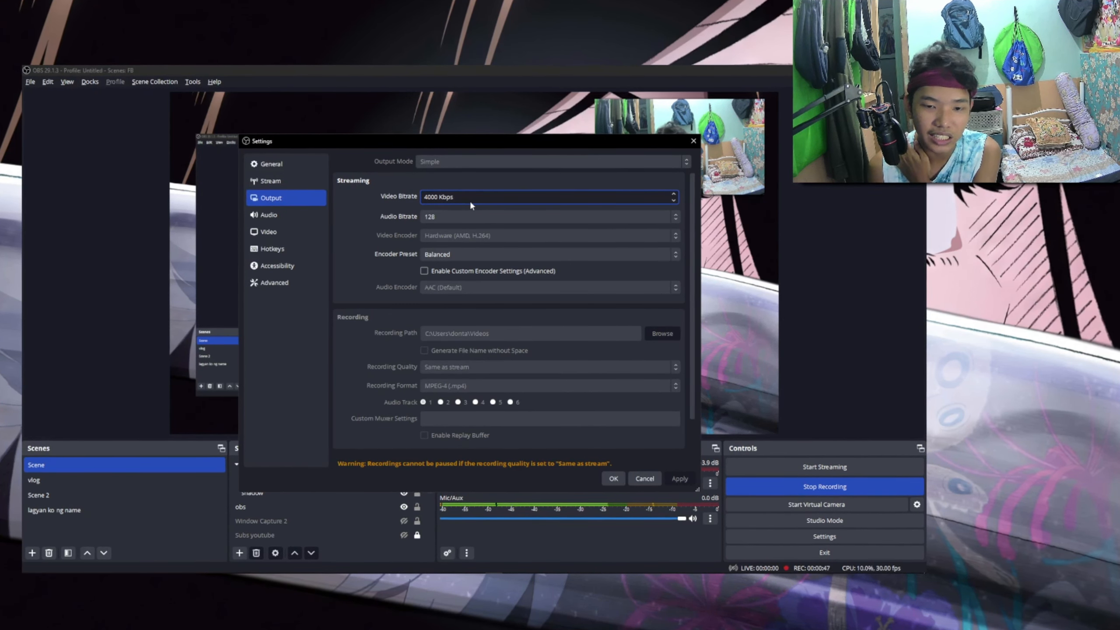
triple_click(483, 196)
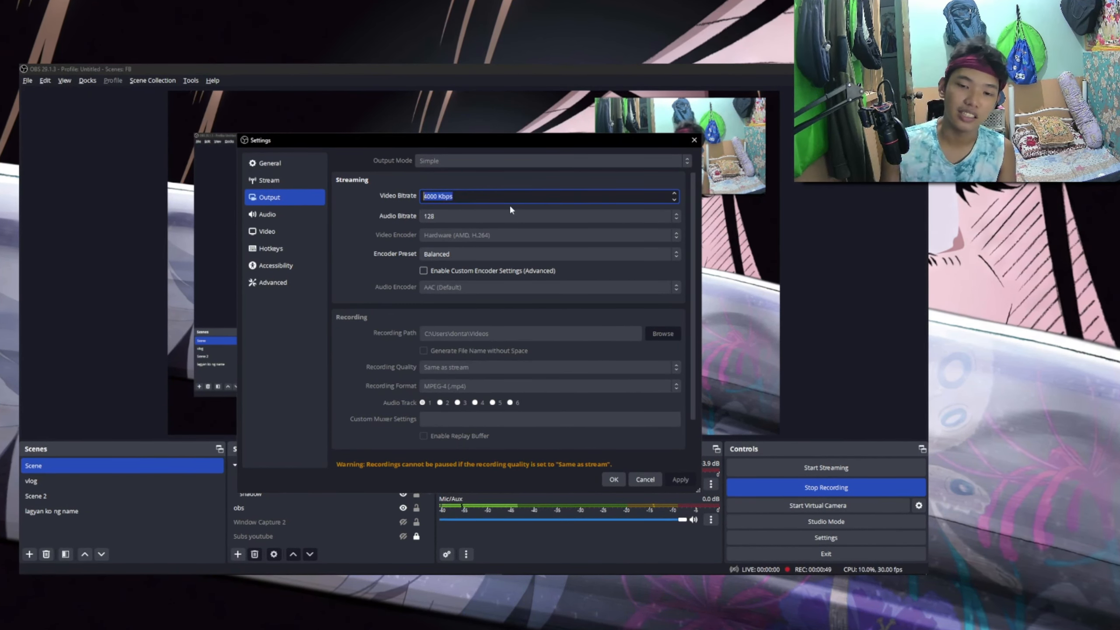
click(539, 197)
double_click(475, 199)
drag(475, 199, 414, 195)
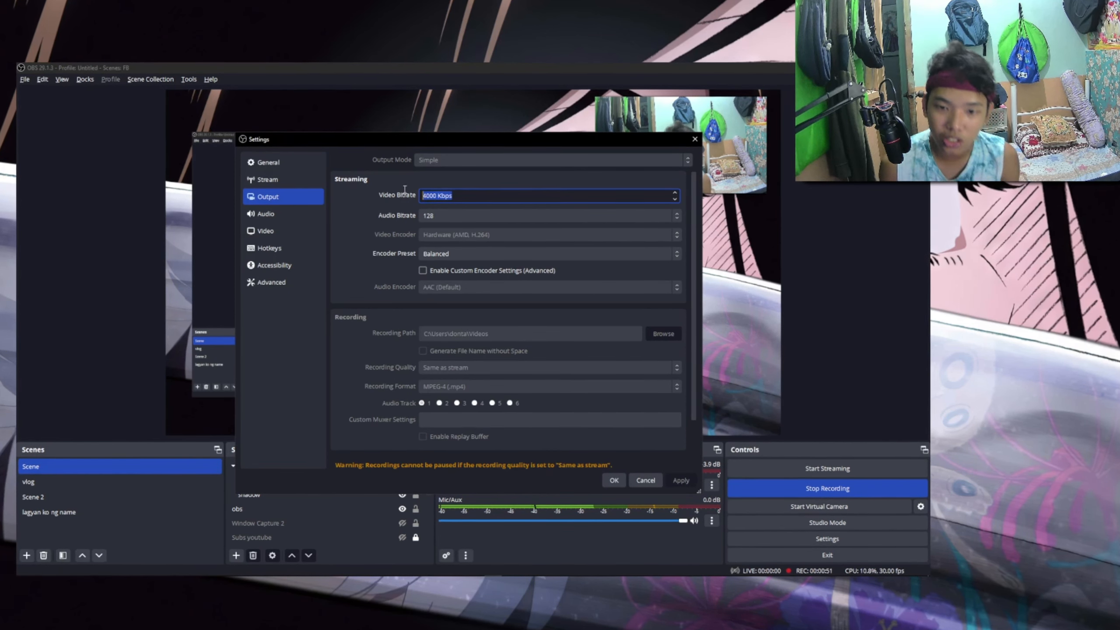
double_click(483, 196)
triple_click(478, 195)
click(490, 196)
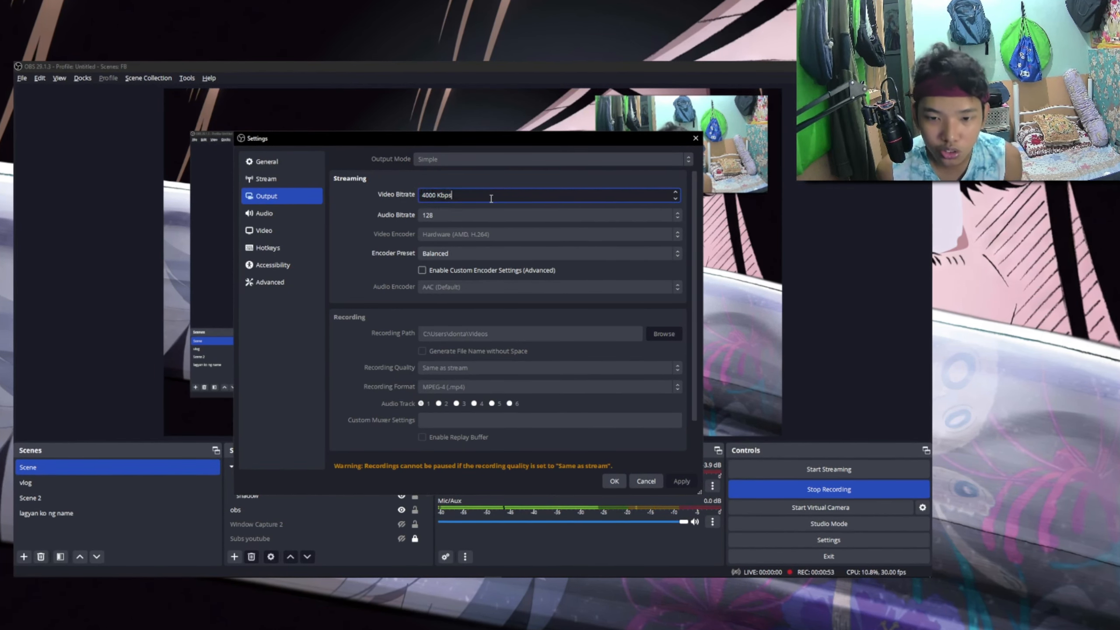
triple_click(491, 196)
click(509, 181)
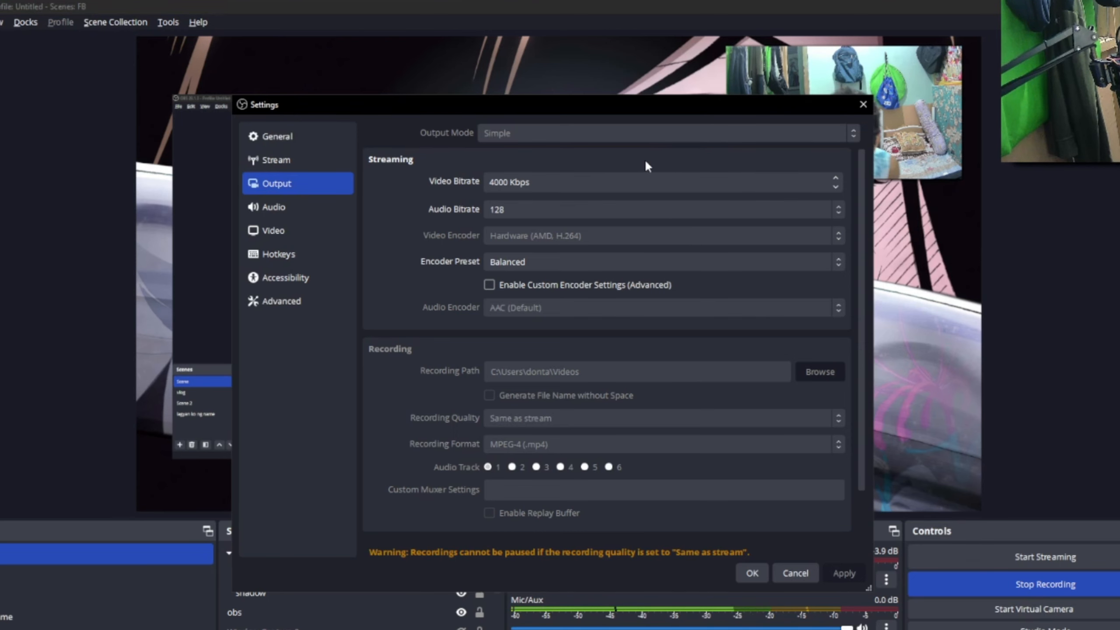
drag(516, 182, 440, 180)
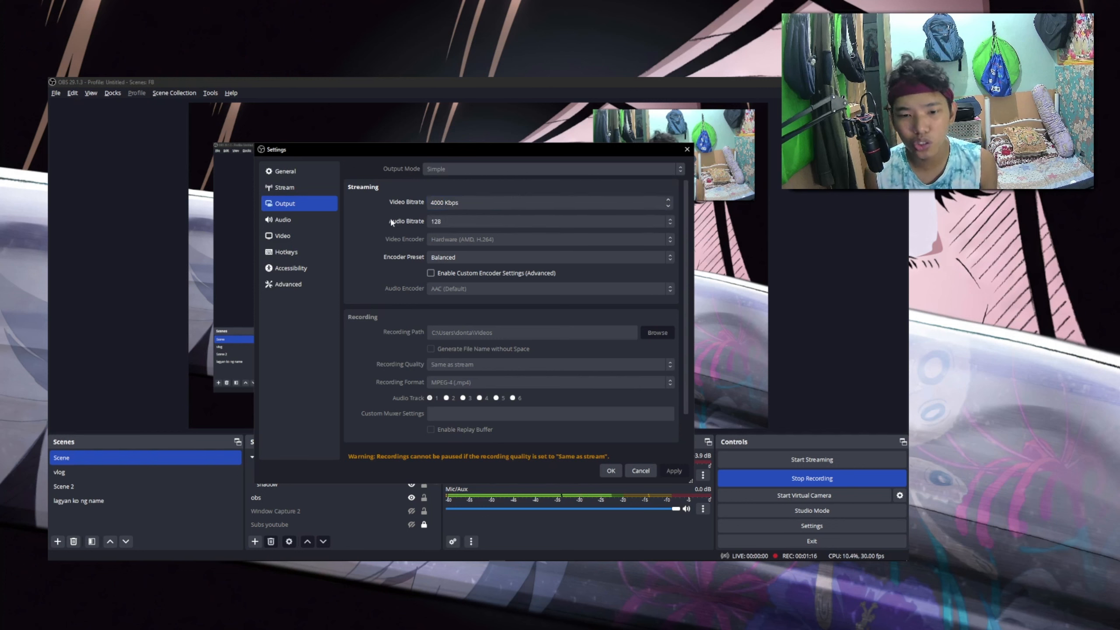
double_click(436, 203)
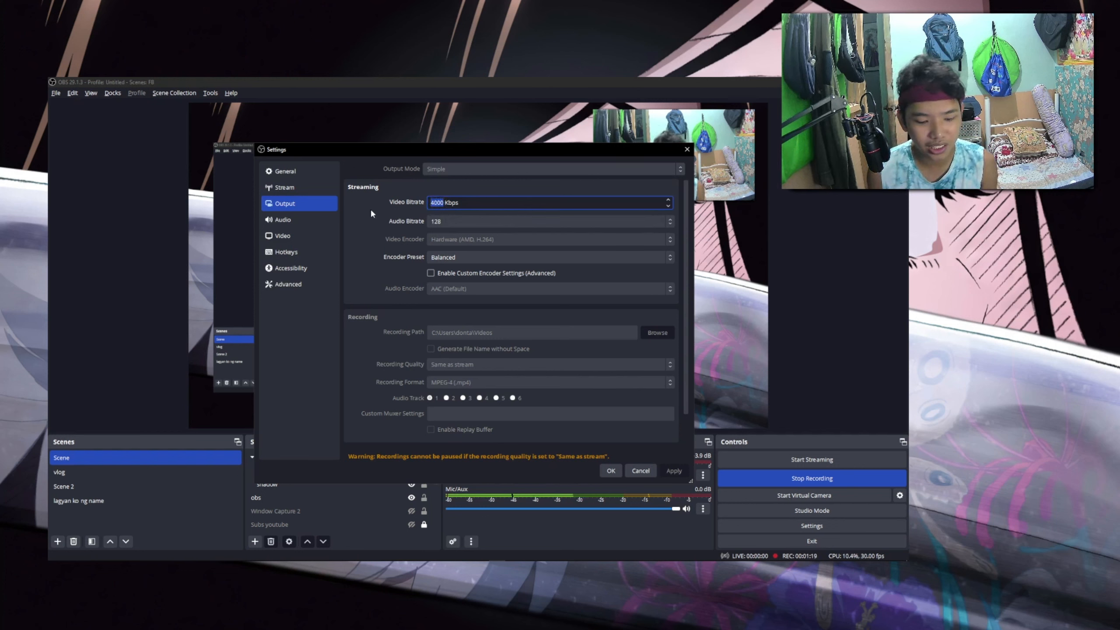
click(462, 201)
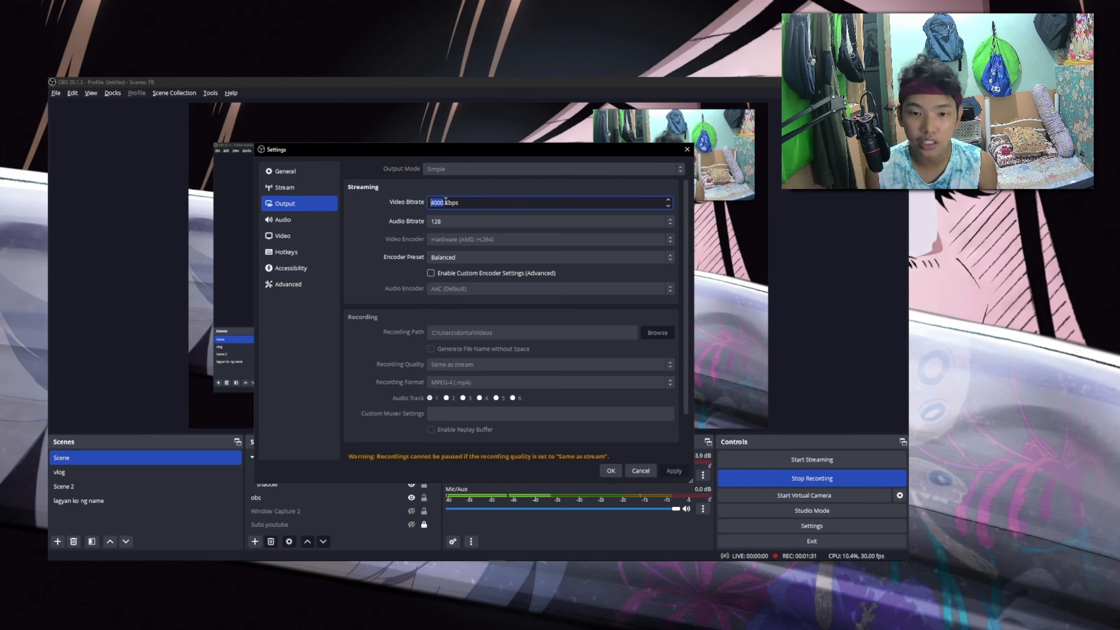
click(377, 235)
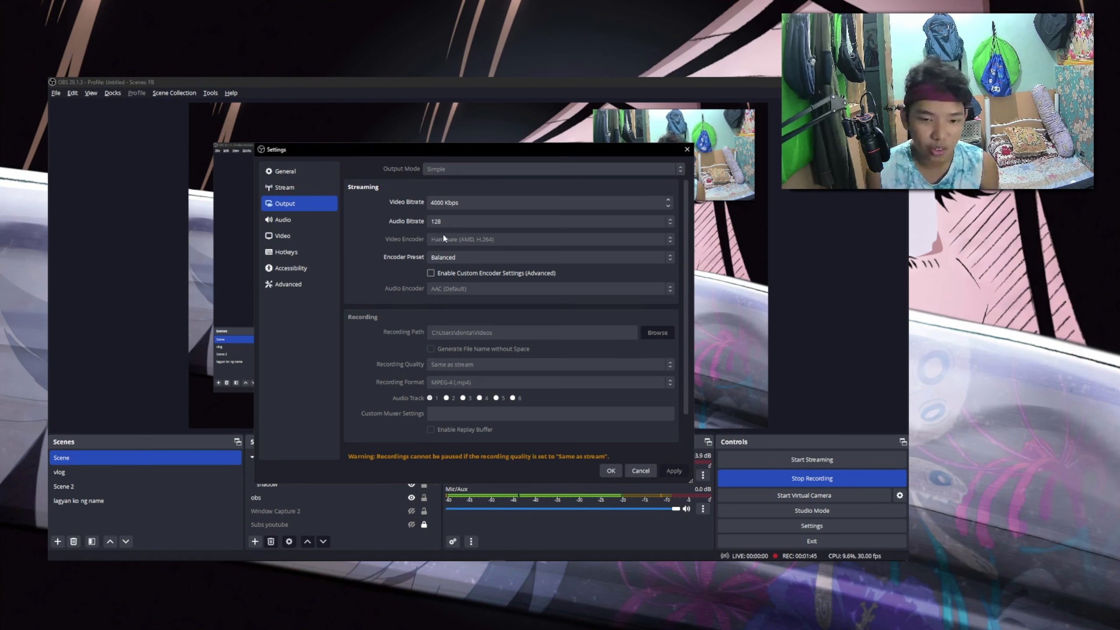
Examine the available audio bitrates for streaming, keeping 128 selected.
click(457, 220)
click(446, 252)
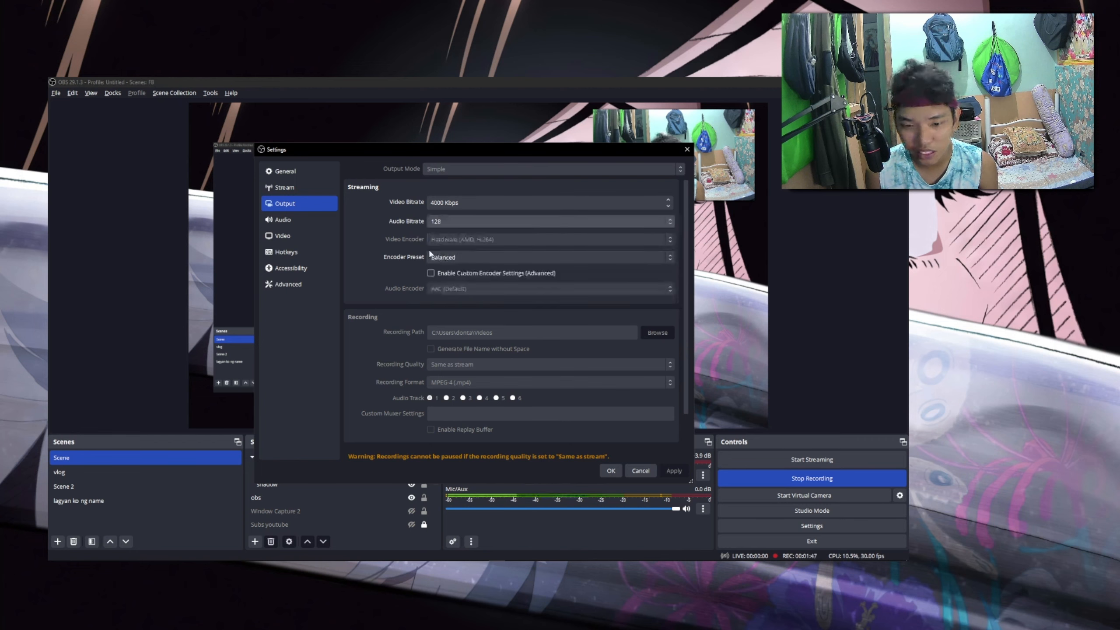
click(439, 218)
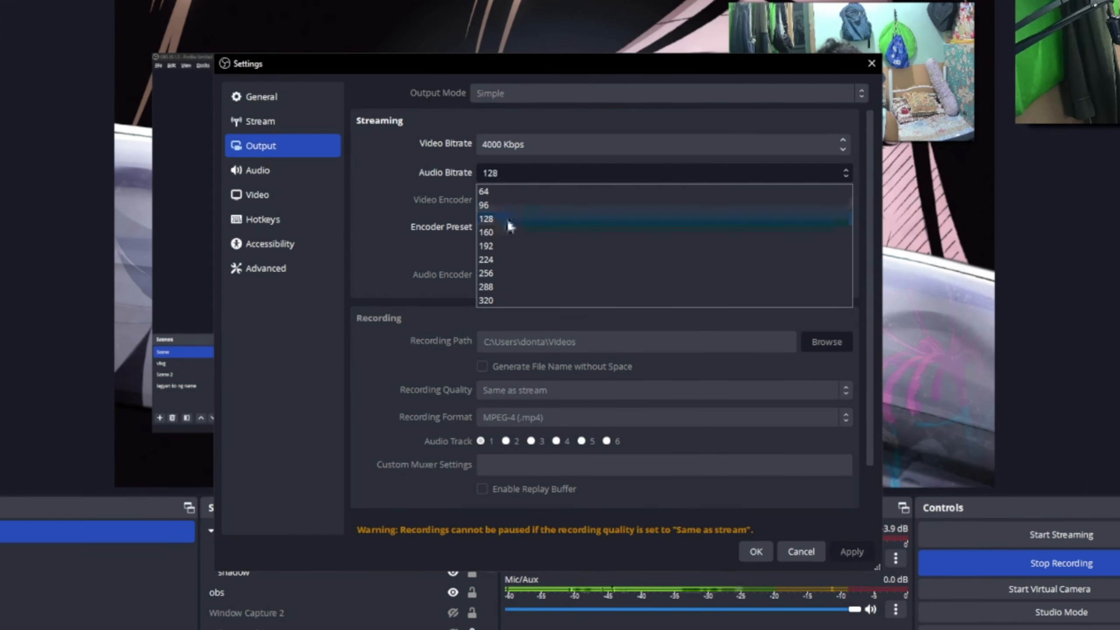
click(508, 219)
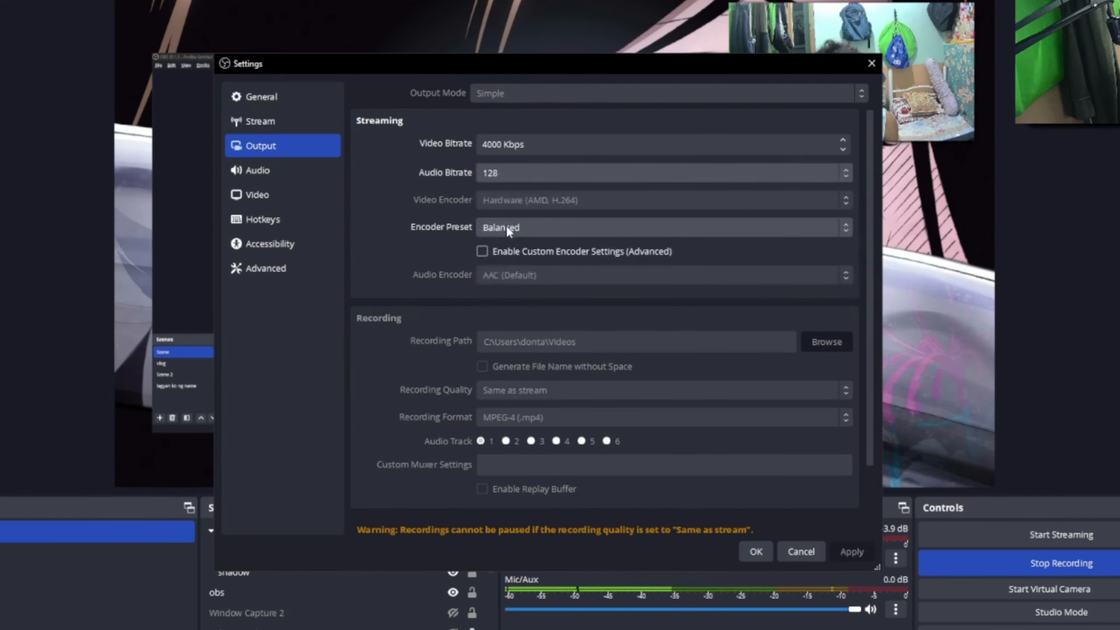
click(521, 173)
click(423, 183)
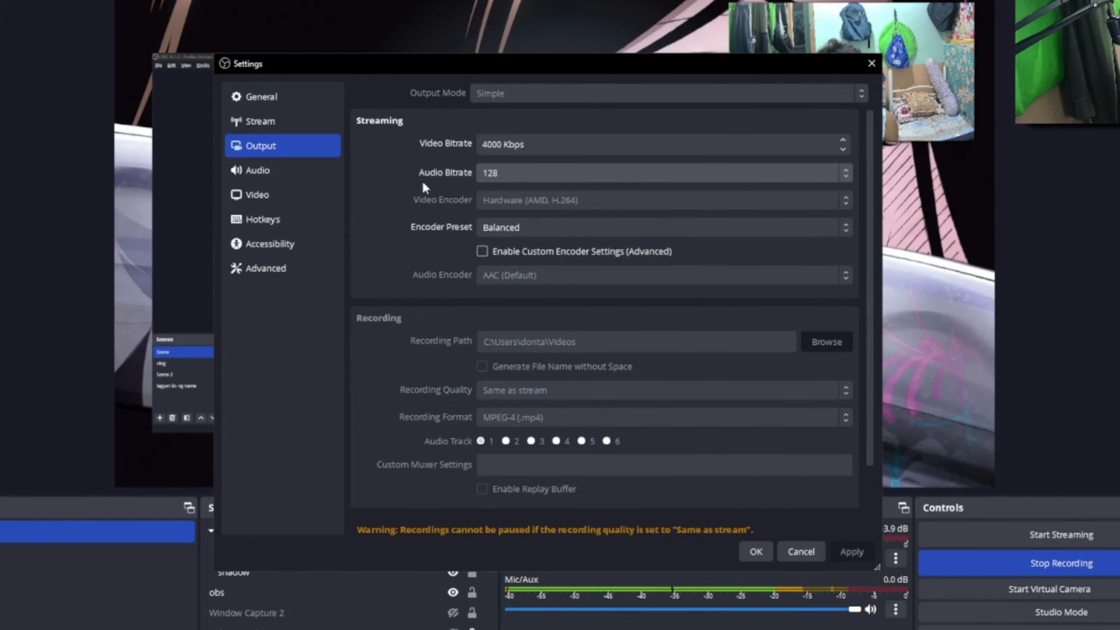
click(507, 173)
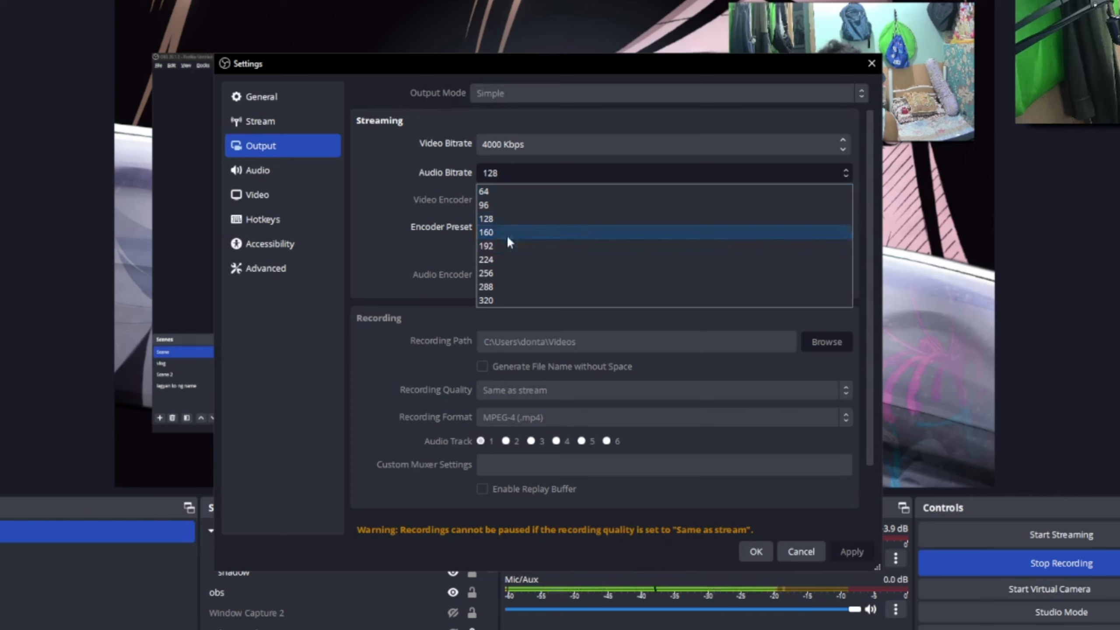
click(523, 172)
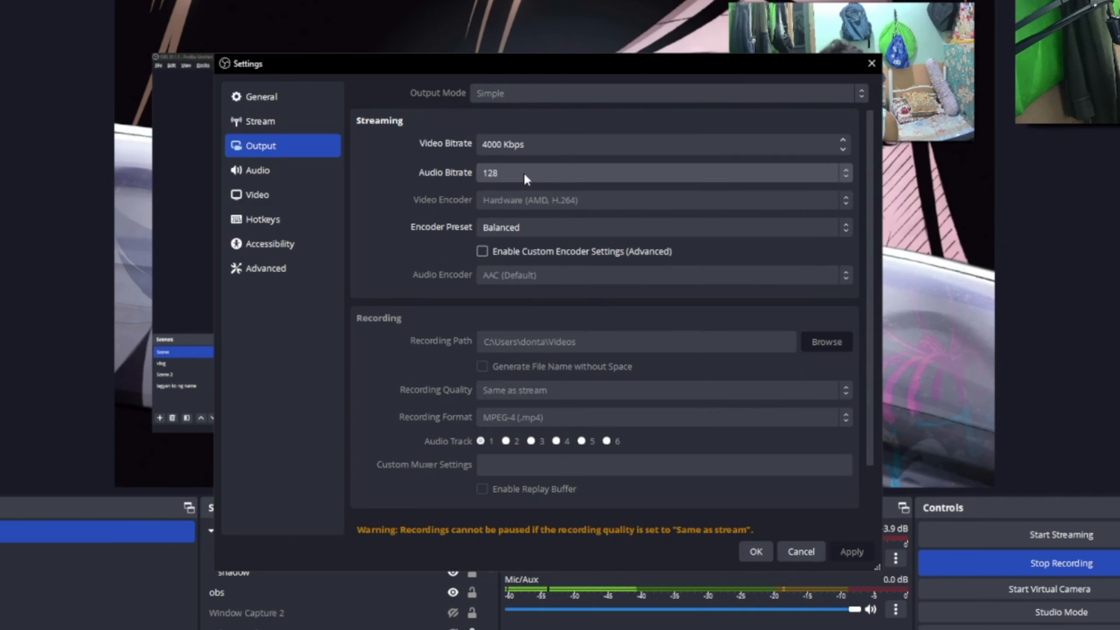
Try streaming audio bitrates of 160 and 192.
click(525, 174)
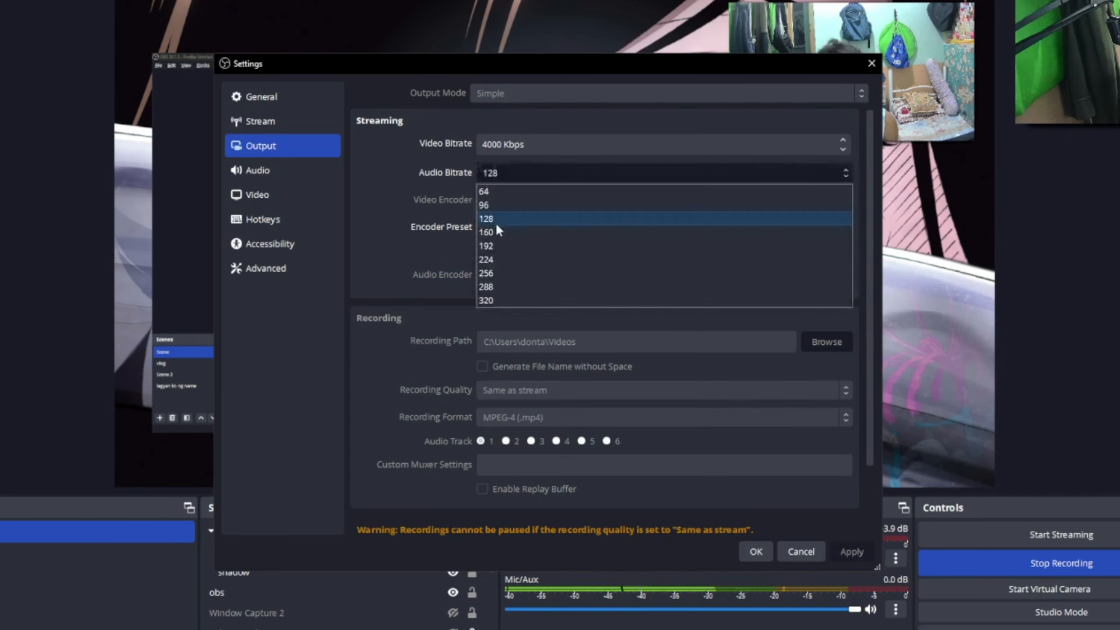
click(495, 232)
click(515, 176)
click(507, 246)
click(539, 172)
click(531, 178)
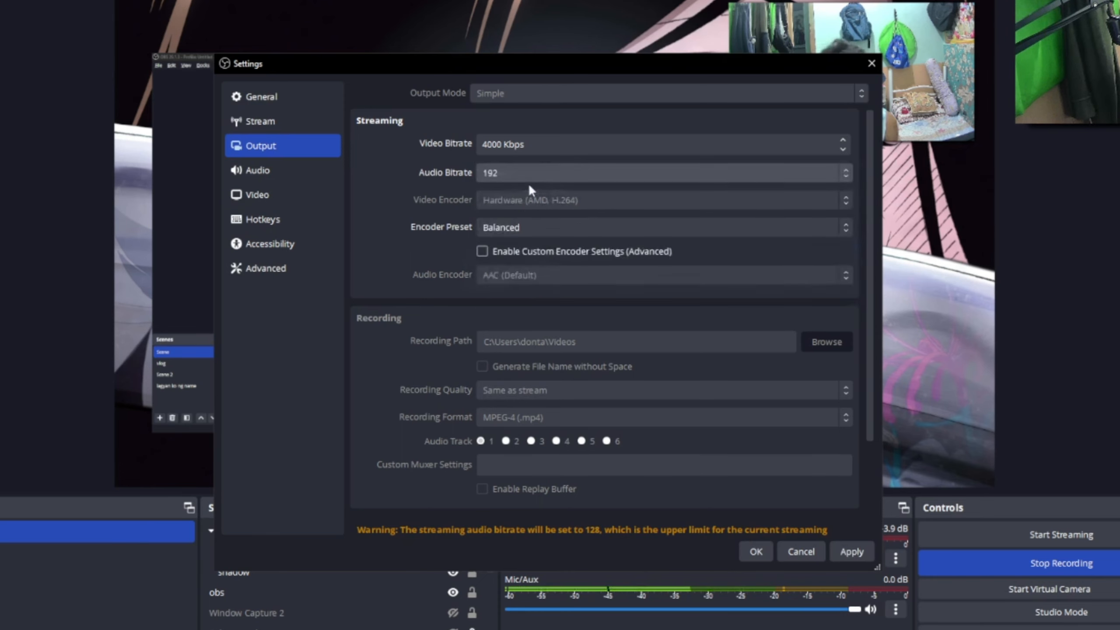
Set the streaming audio bitrate to 128.
click(527, 180)
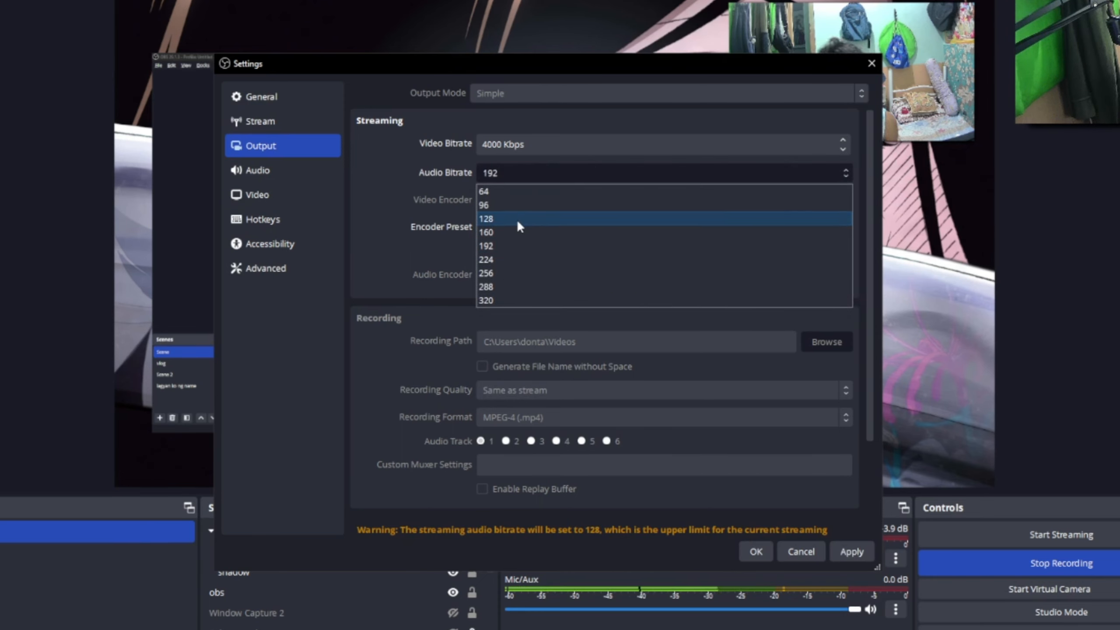
click(516, 218)
click(491, 177)
click(497, 178)
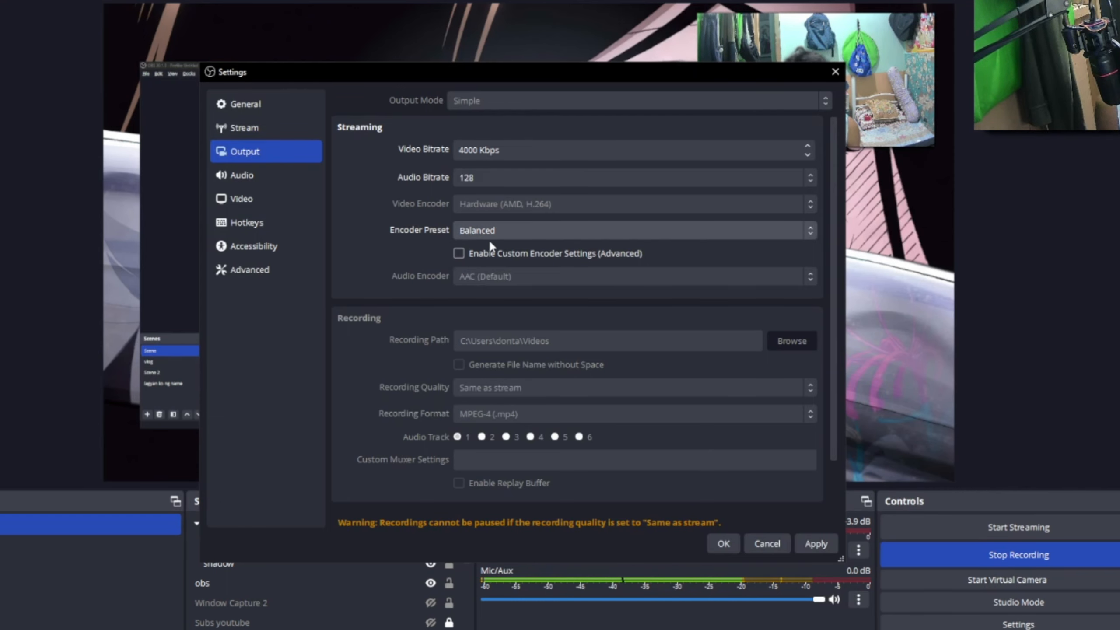
Check the encoder preset choices and examine the recording settings further down the Output page.
click(509, 223)
click(510, 227)
scroll(559, 309, down, 3)
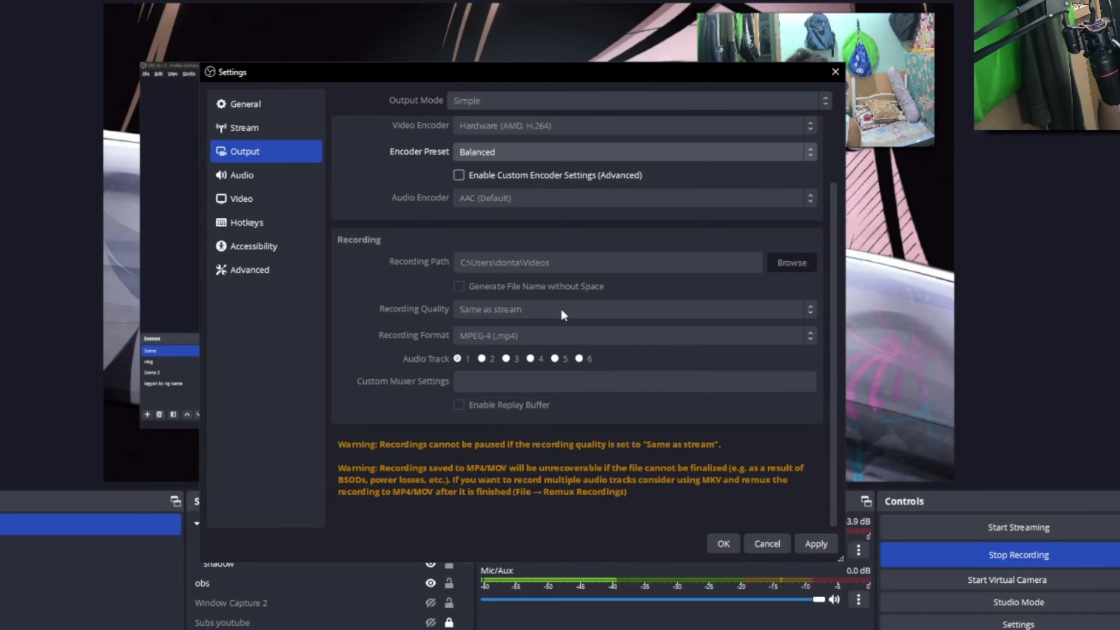
Check the rate control choices in the advanced streaming encoder settings, keeping CBR.
scroll(560, 309, up, 3)
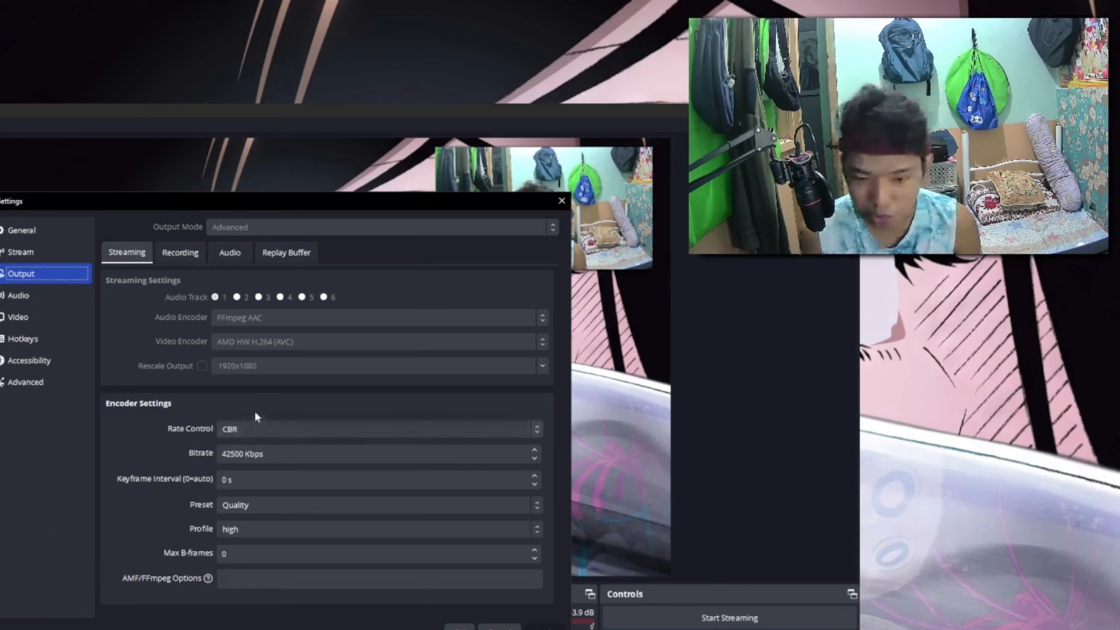
click(280, 430)
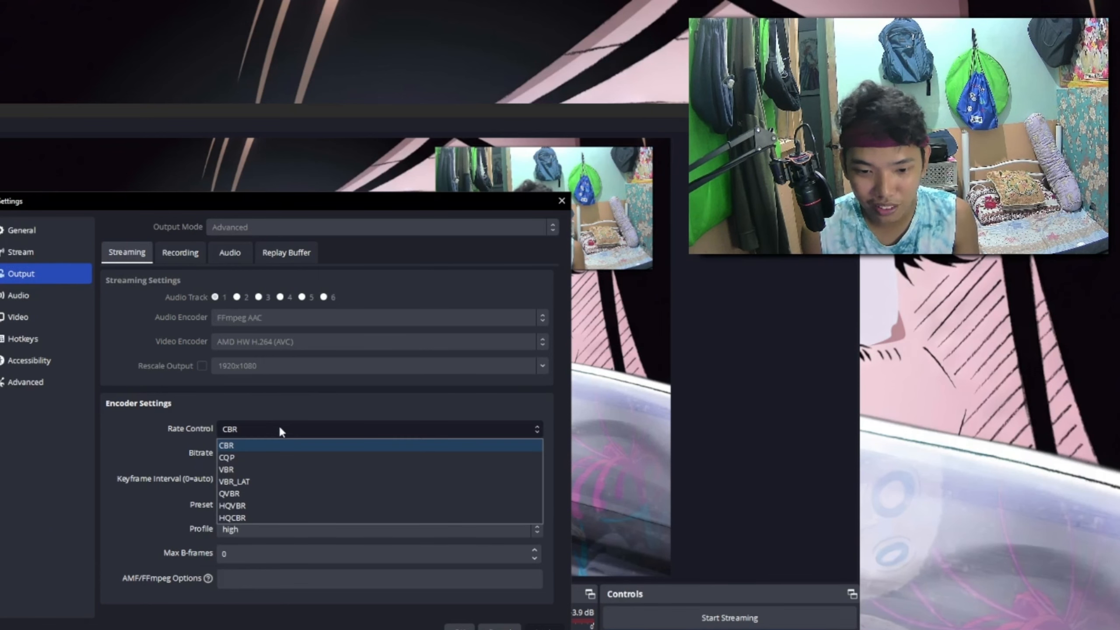
click(284, 427)
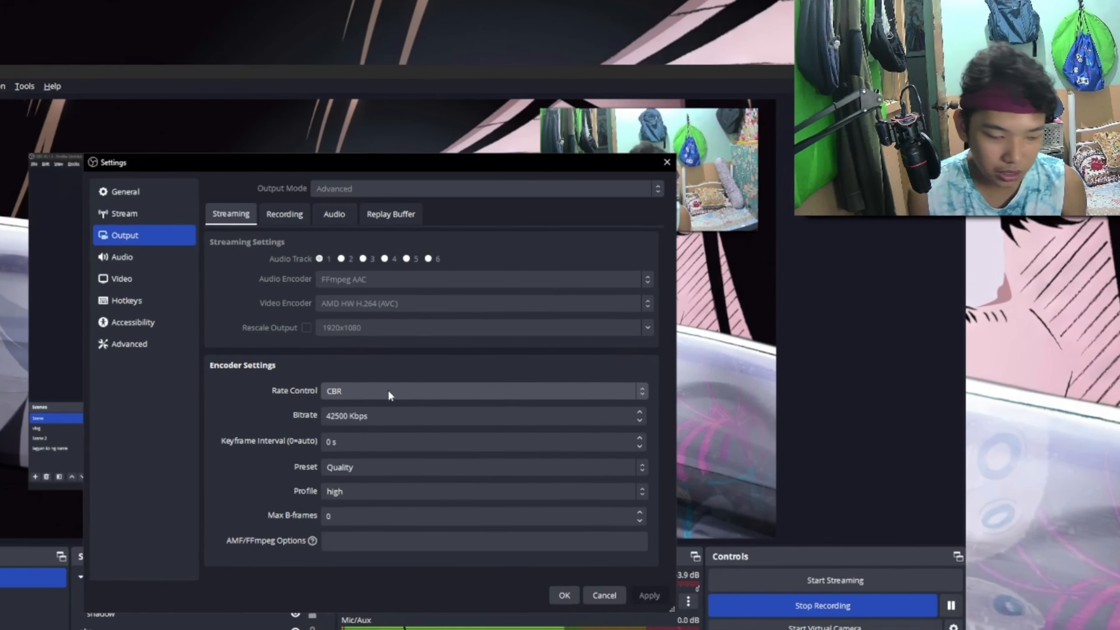
click(389, 390)
click(393, 407)
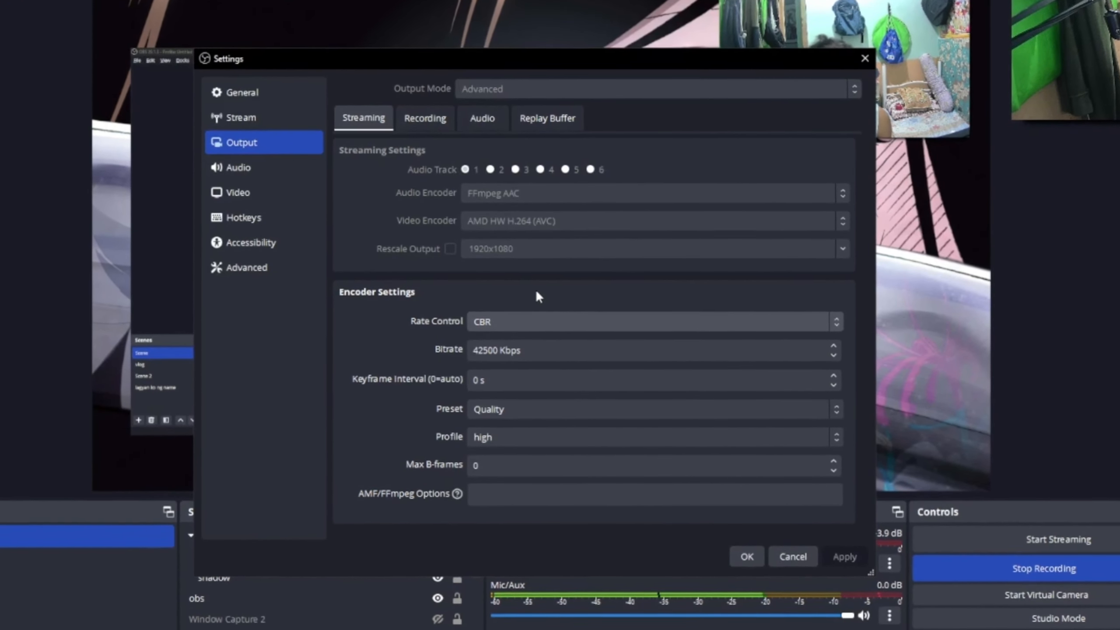
click(524, 319)
click(524, 322)
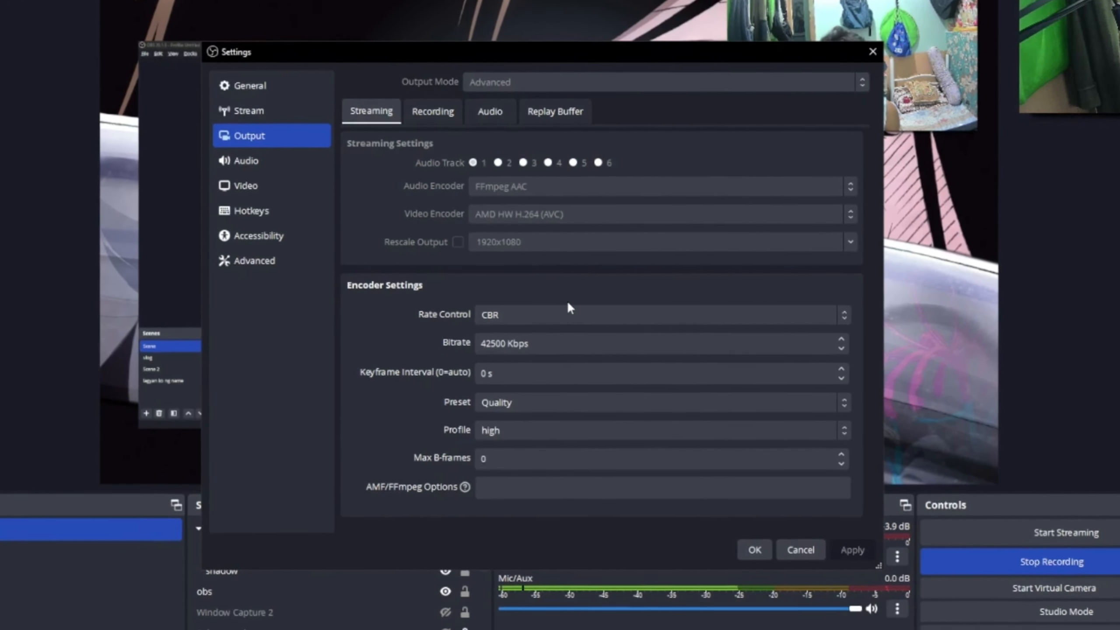
Set the streaming encoder bitrate to 4500 Kbps.
click(540, 336)
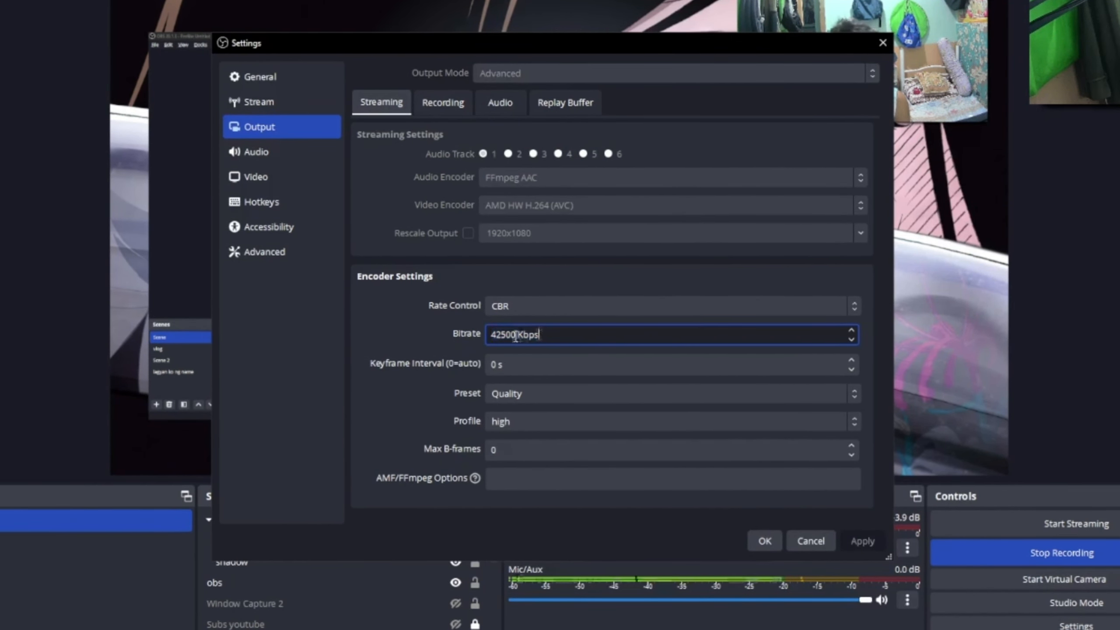
double_click(516, 336)
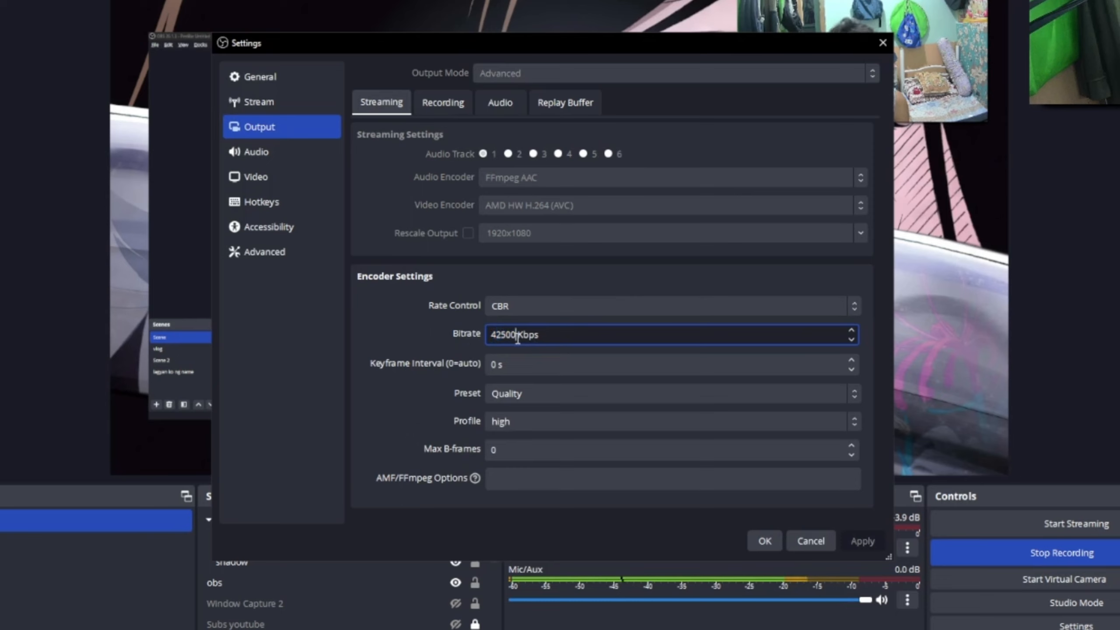
drag(523, 335, 439, 334)
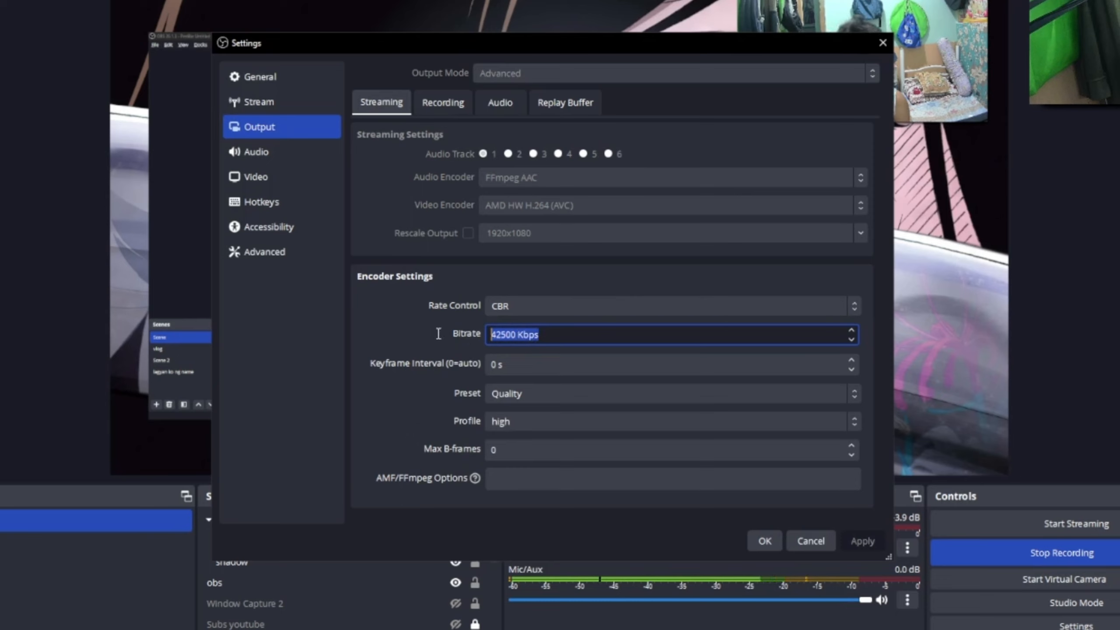
click(514, 332)
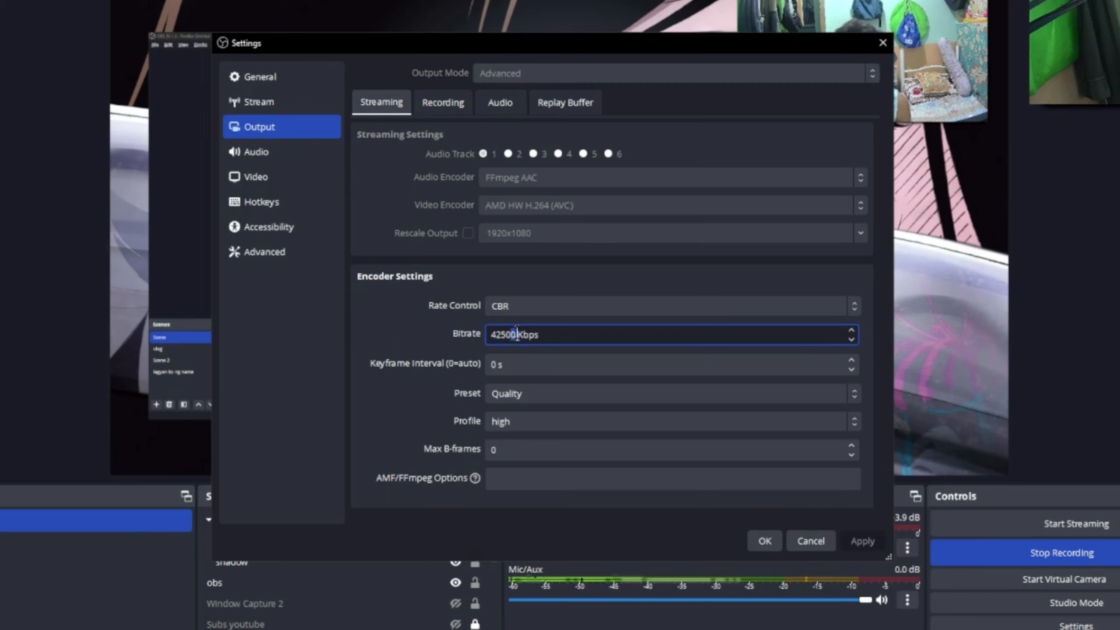
click(493, 333)
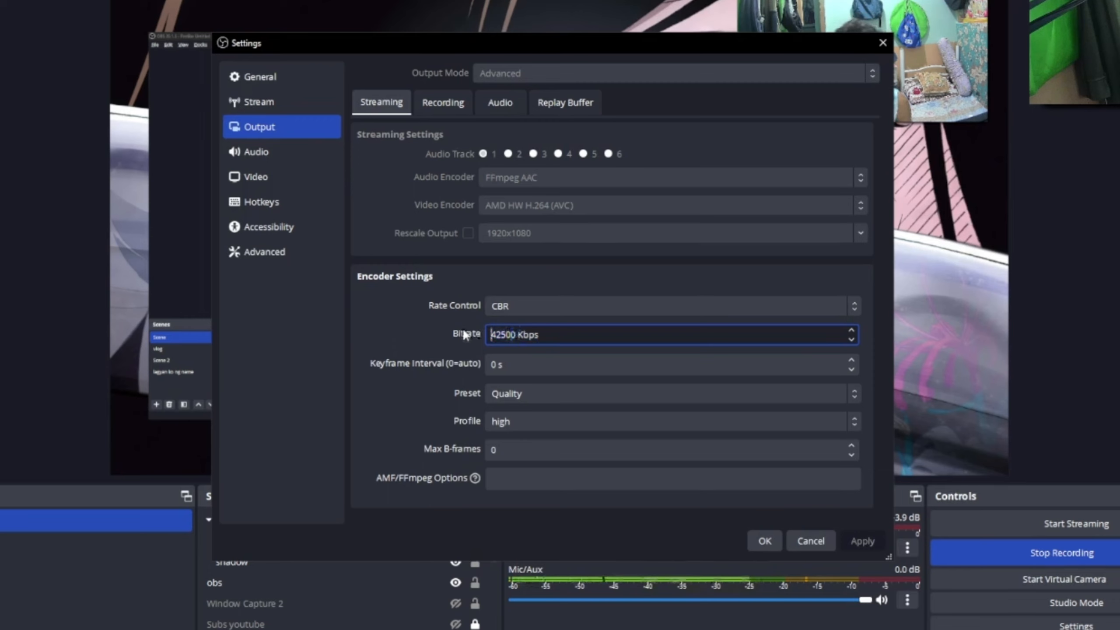
double_click(510, 337)
key(BackSpace)
text(4500)
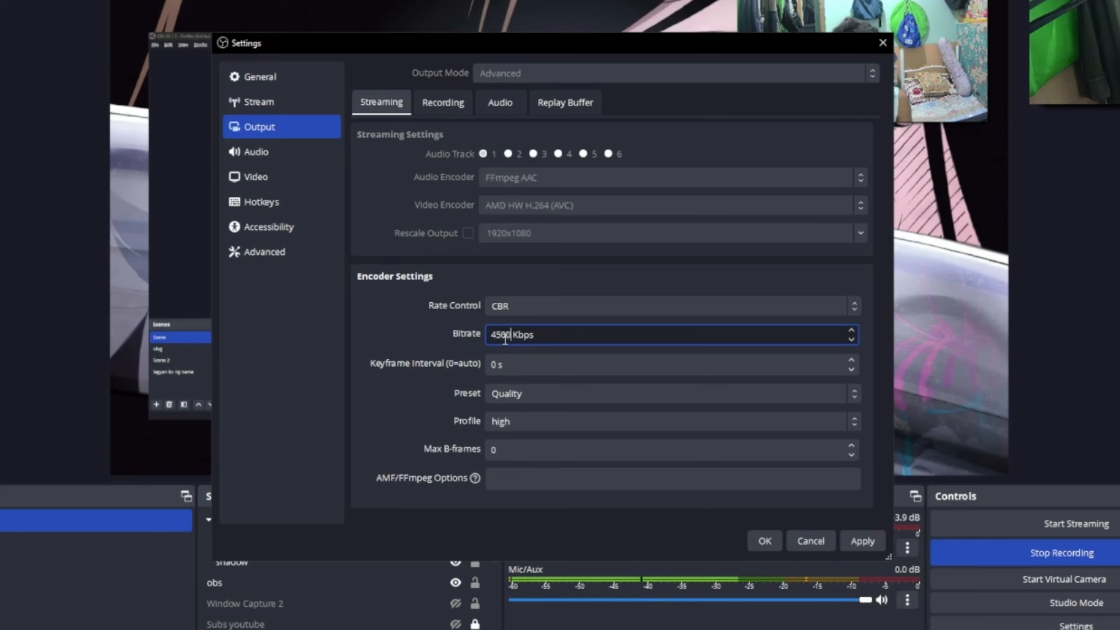
Set the streaming encoder's keyframe interval to 2 s.
click(496, 363)
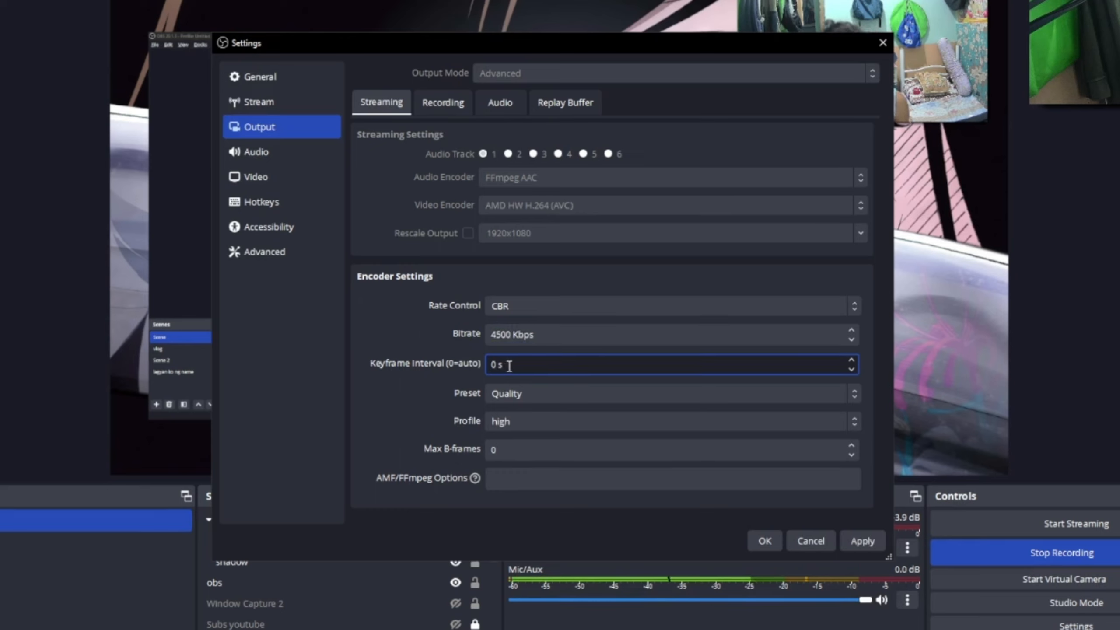
key(BackSpace)
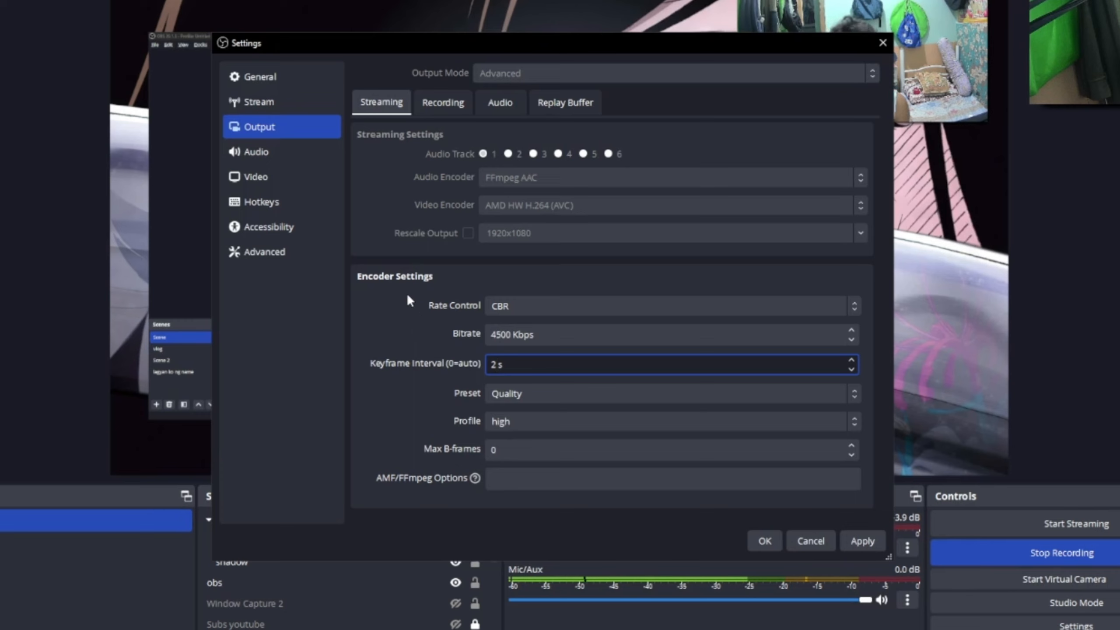
click(423, 318)
Review the encoder preset choices and set the streaming preset to Balanced.
click(581, 393)
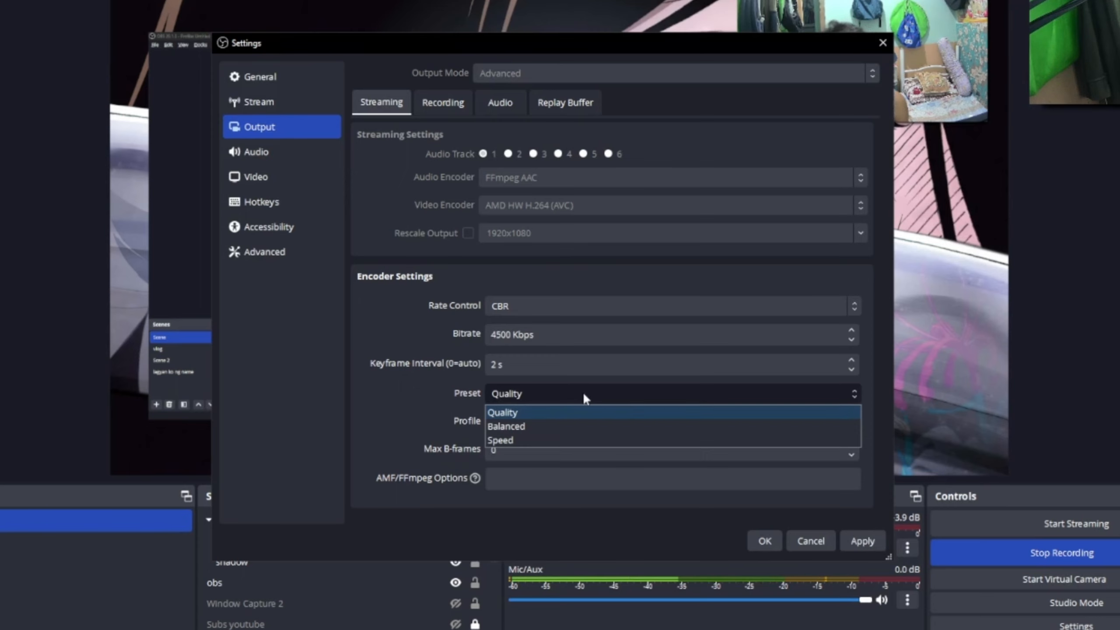
click(585, 392)
click(589, 402)
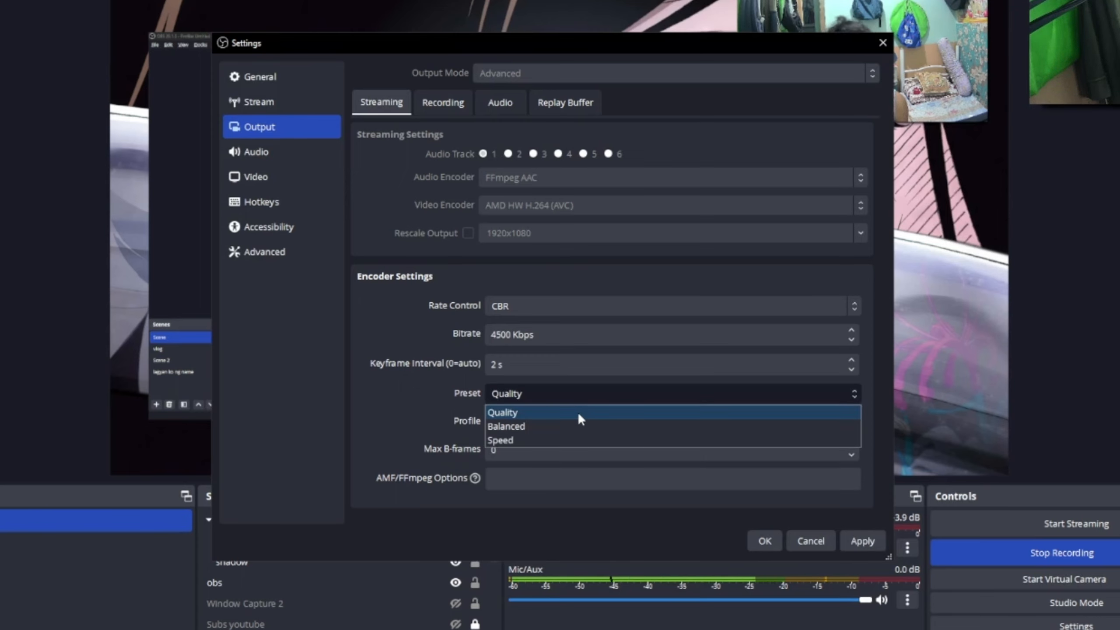
click(579, 414)
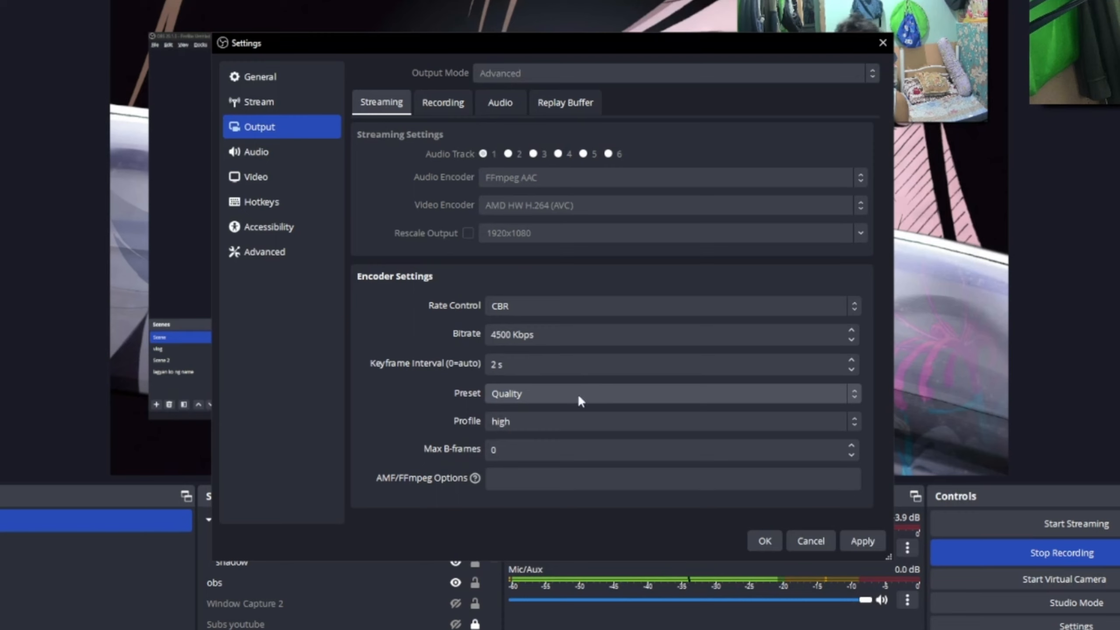
click(577, 394)
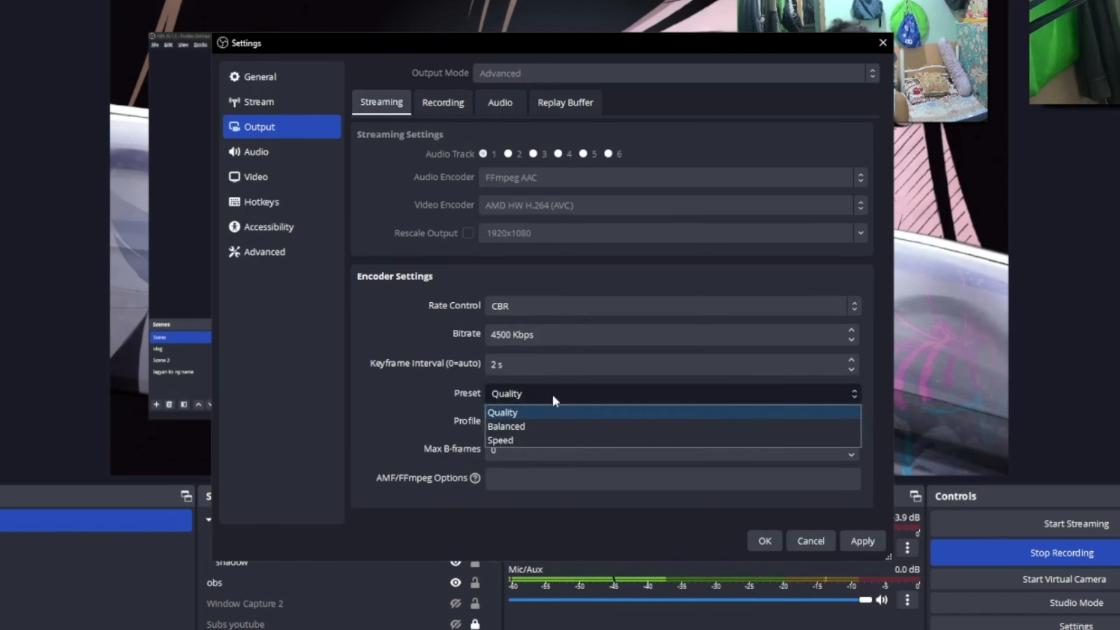
click(554, 395)
click(558, 396)
click(538, 426)
click(533, 388)
click(541, 398)
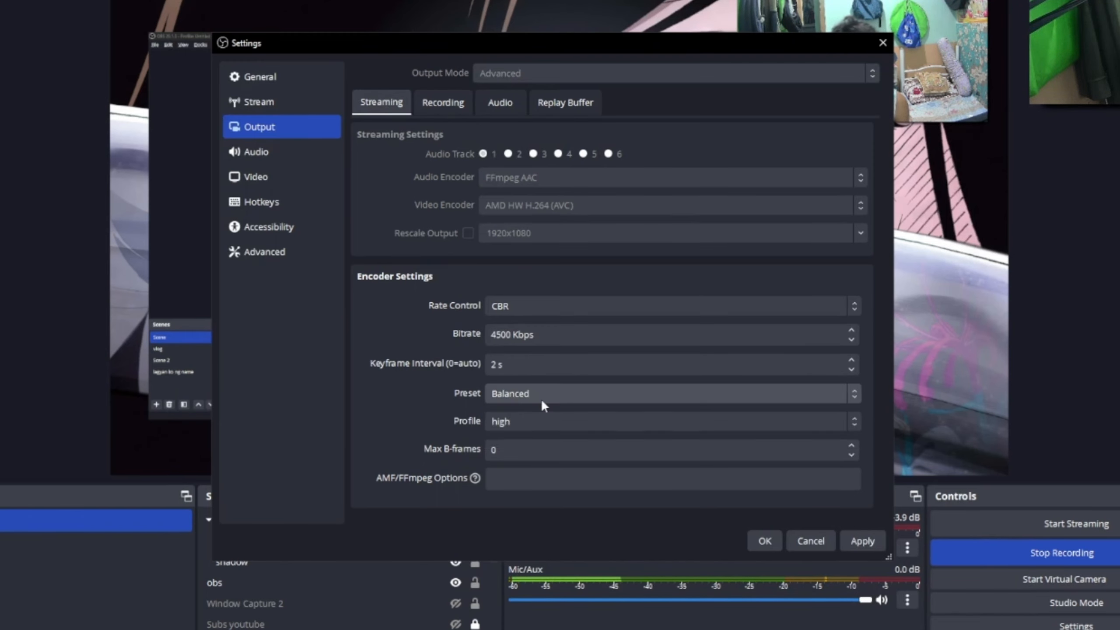
click(541, 394)
click(541, 392)
click(541, 390)
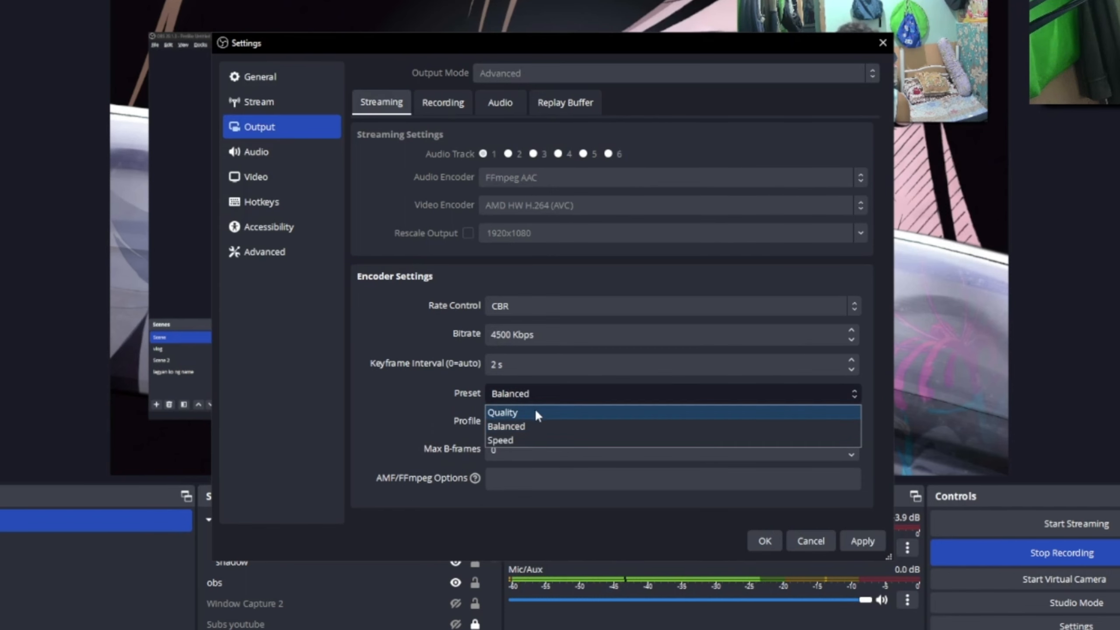
click(512, 421)
Try the baseline and main encoder profiles and return the profile to high.
click(543, 422)
click(547, 422)
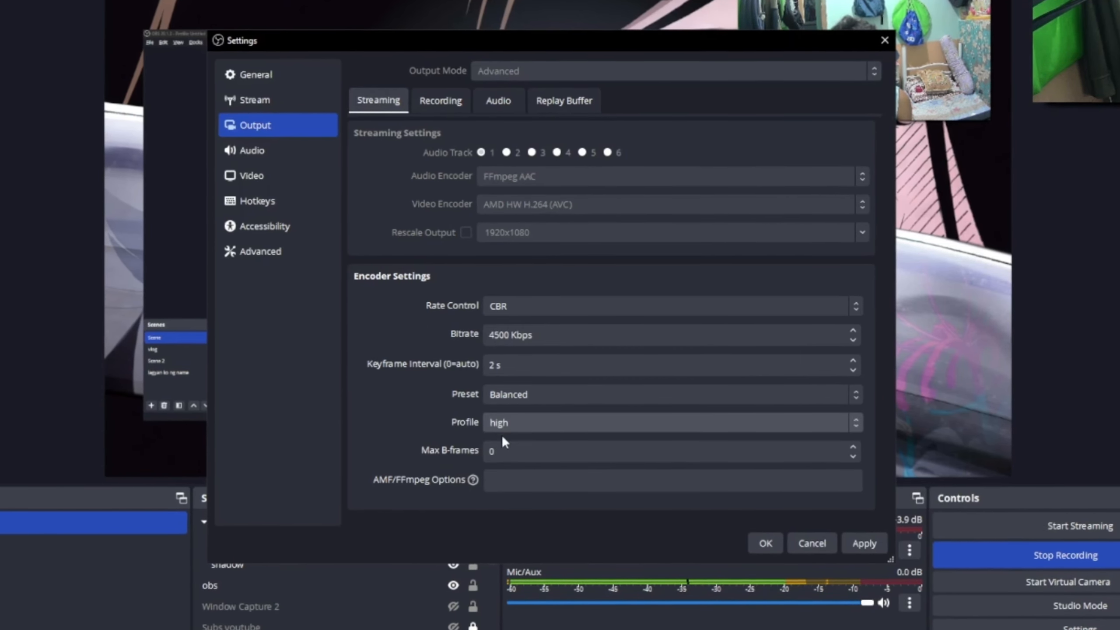
click(505, 425)
click(513, 470)
click(515, 424)
click(514, 456)
click(533, 423)
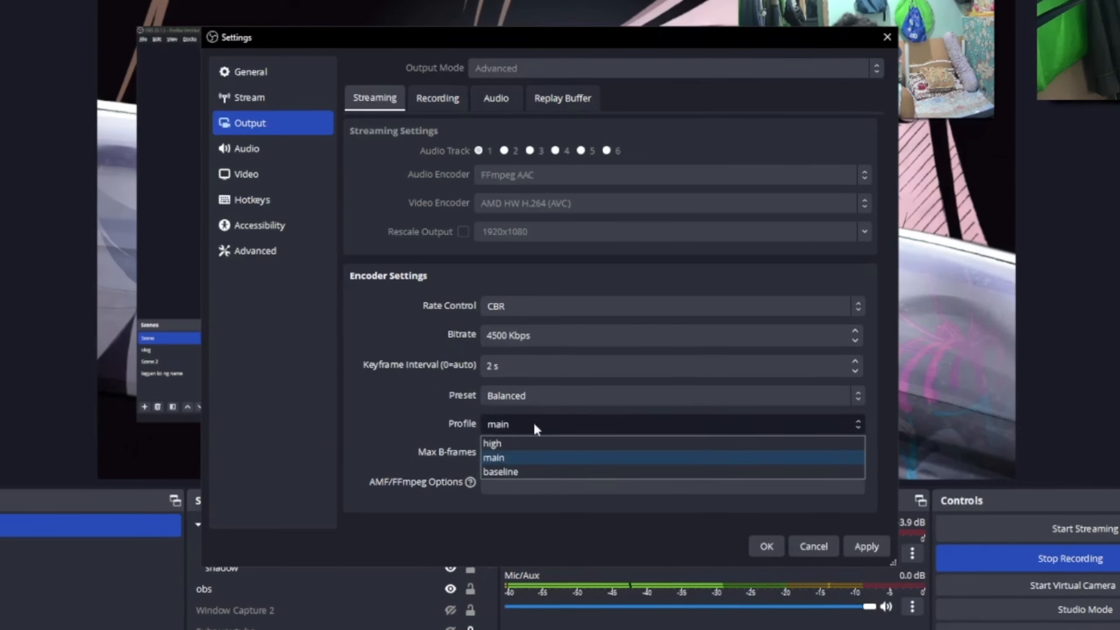
click(520, 443)
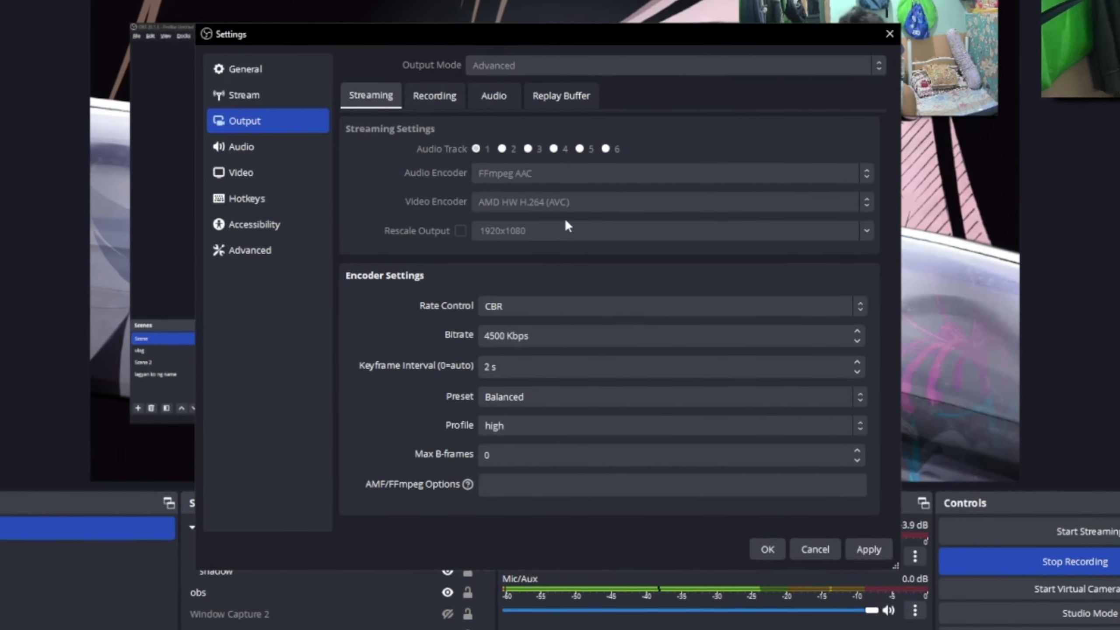
Switch the encoder profile to main, set it back to high, and apply the streaming encoder settings.
drag(473, 28, 339, 18)
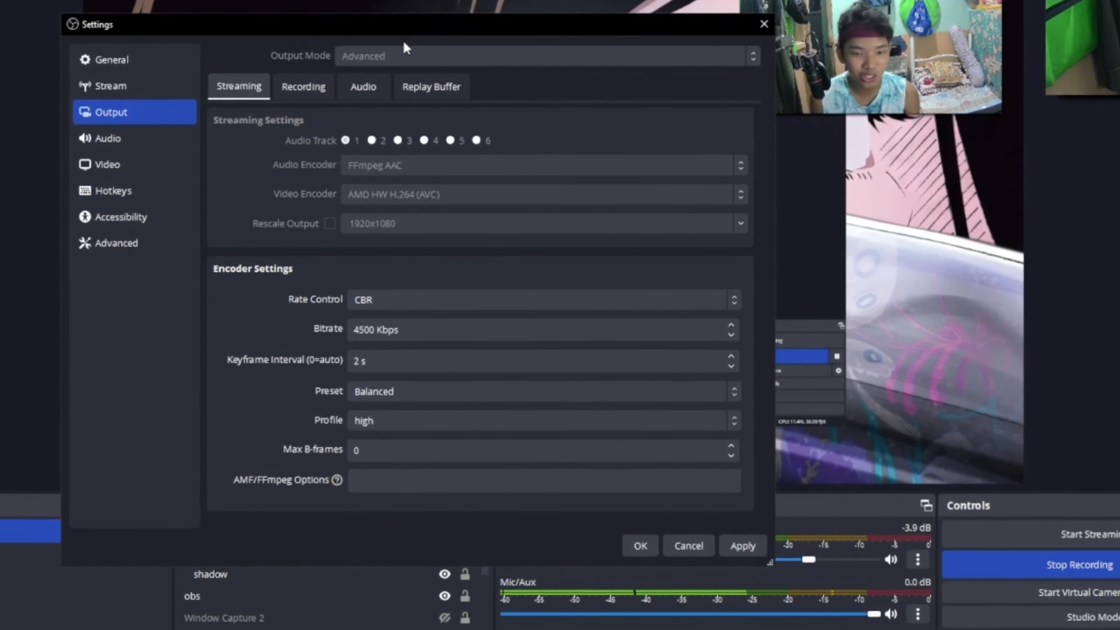
click(417, 424)
click(393, 454)
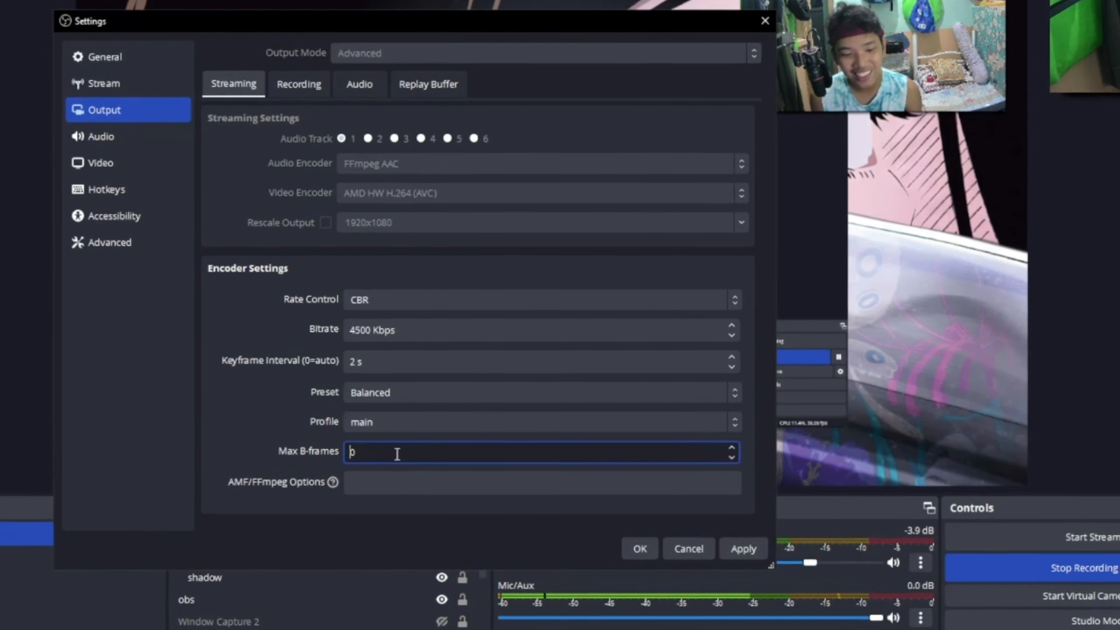
click(392, 422)
click(391, 443)
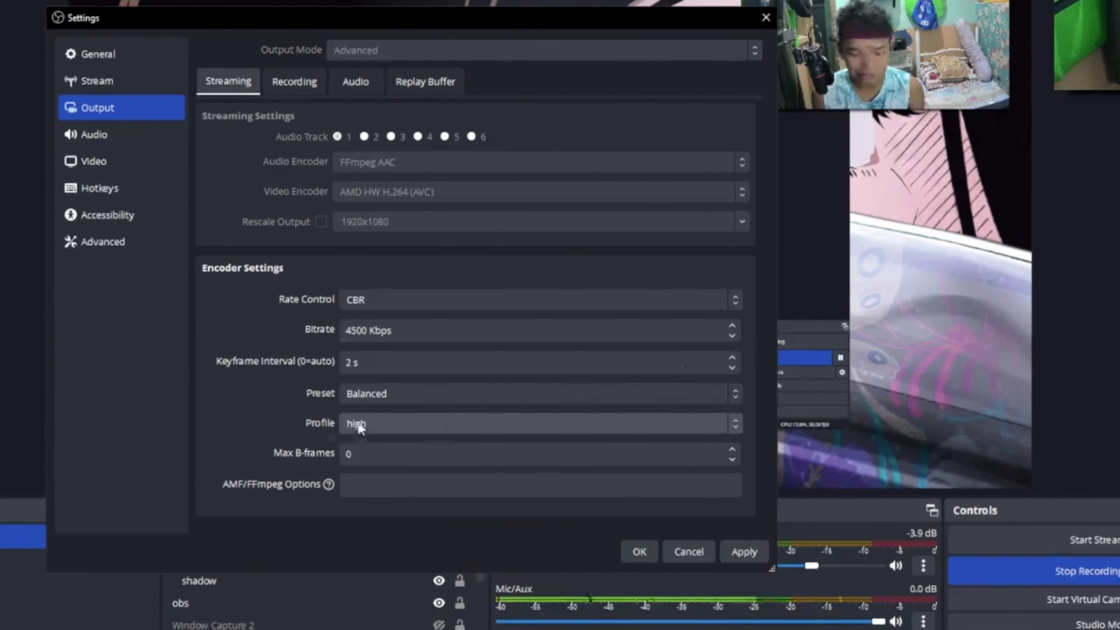
click(375, 485)
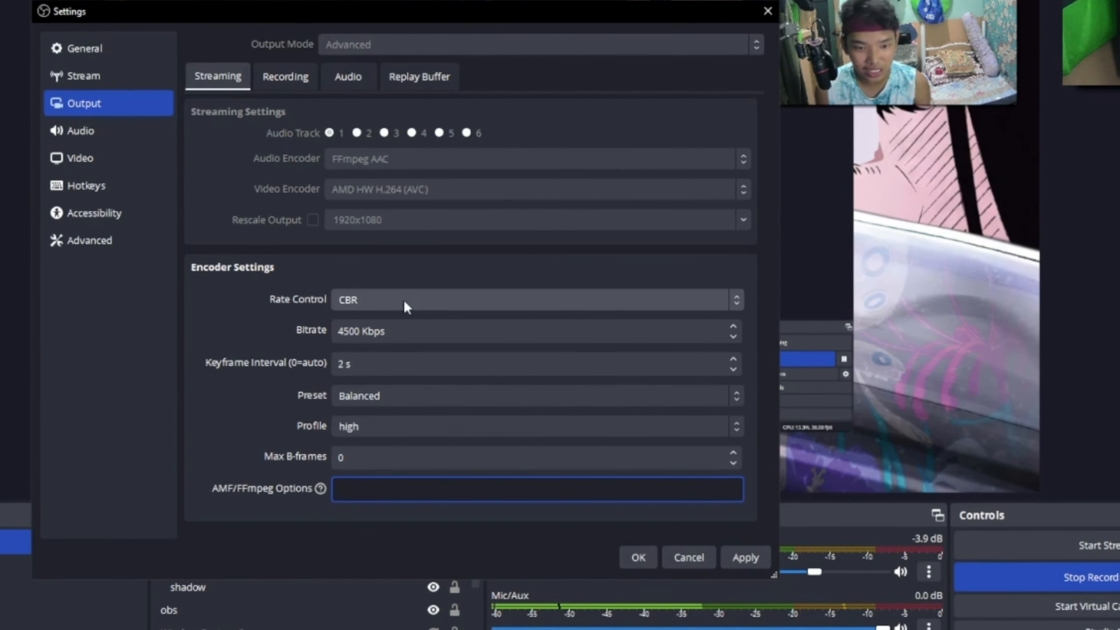
click(743, 557)
click(412, 458)
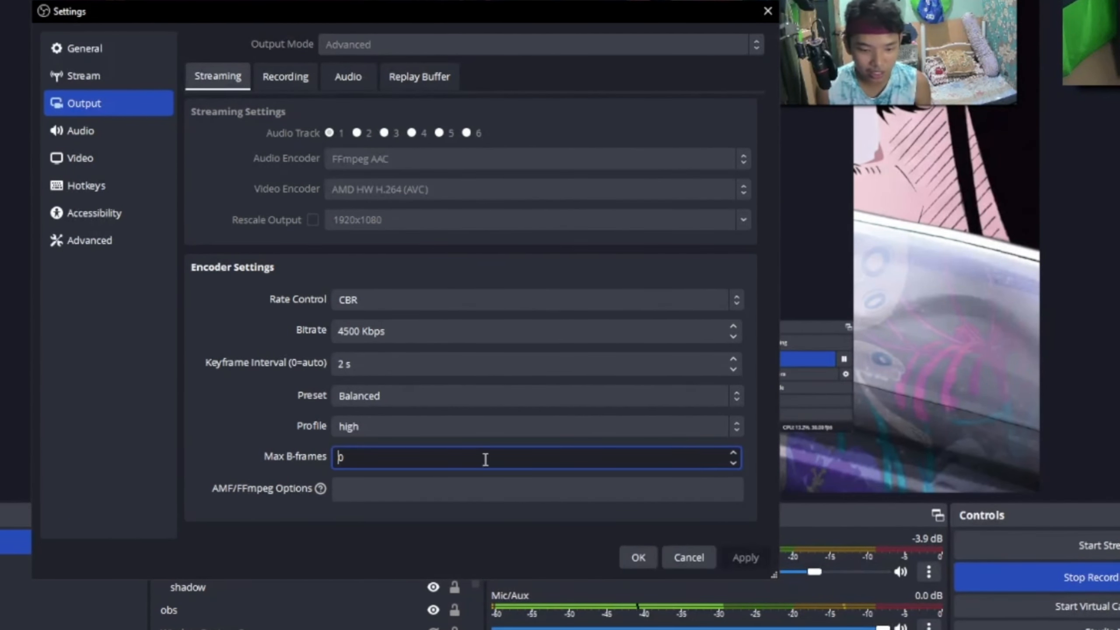
click(284, 469)
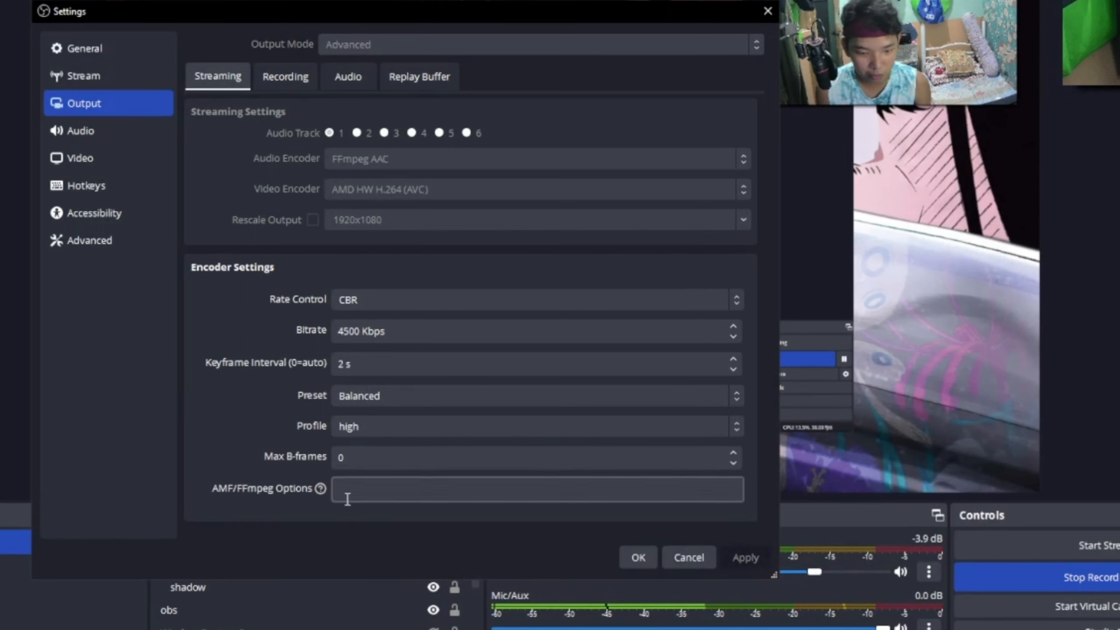
click(428, 302)
click(195, 271)
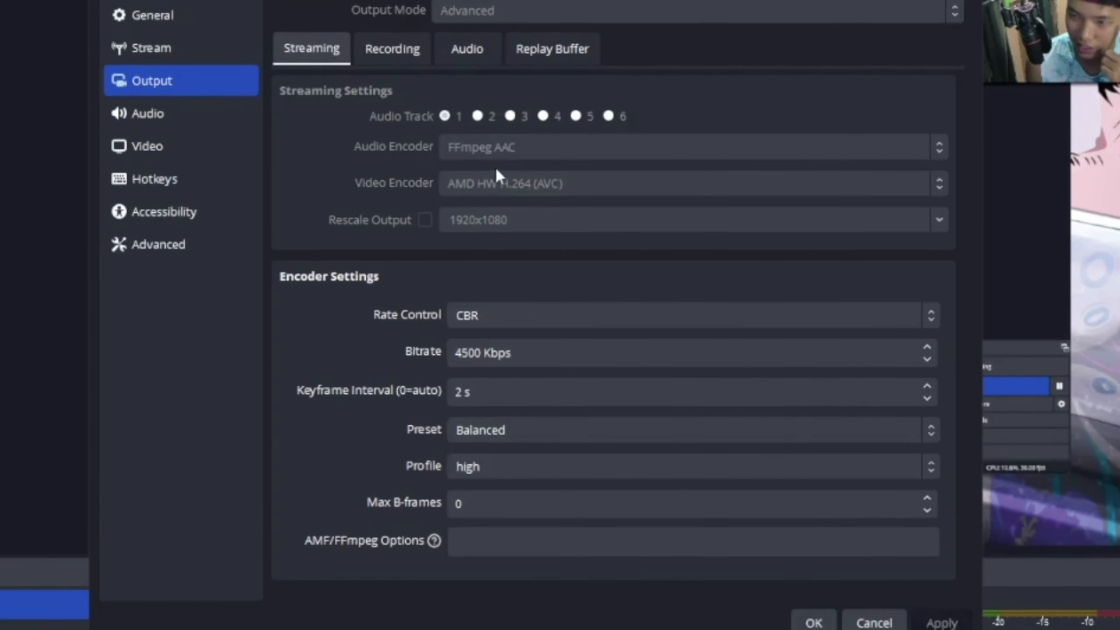
Look through the Recording, Audio and Replay Buffer sections of the output settings.
click(392, 59)
click(463, 49)
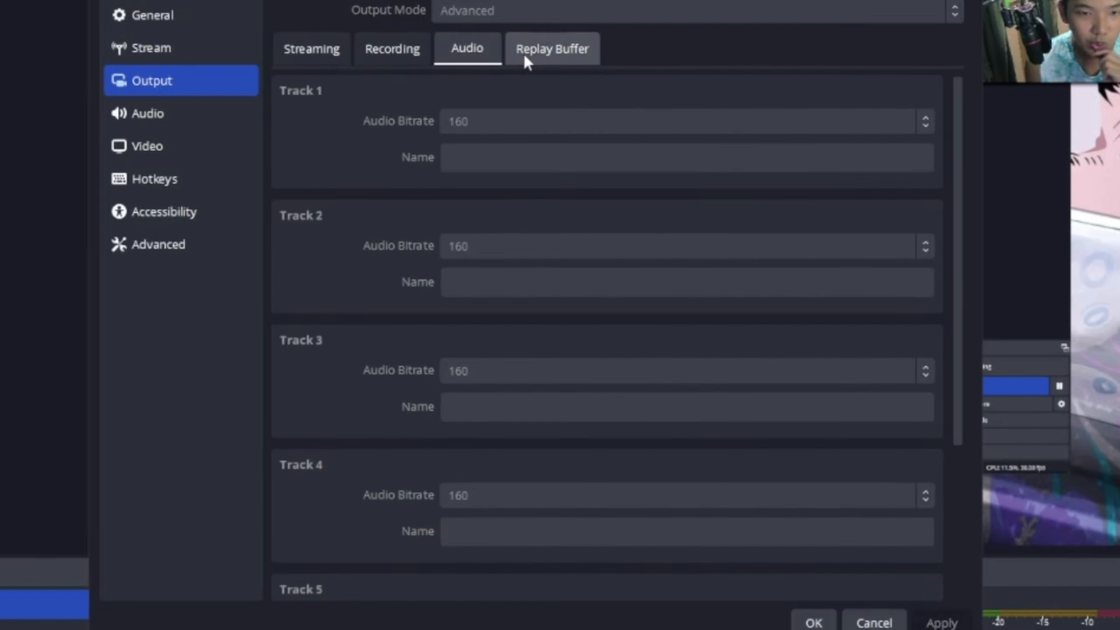
click(348, 57)
click(484, 56)
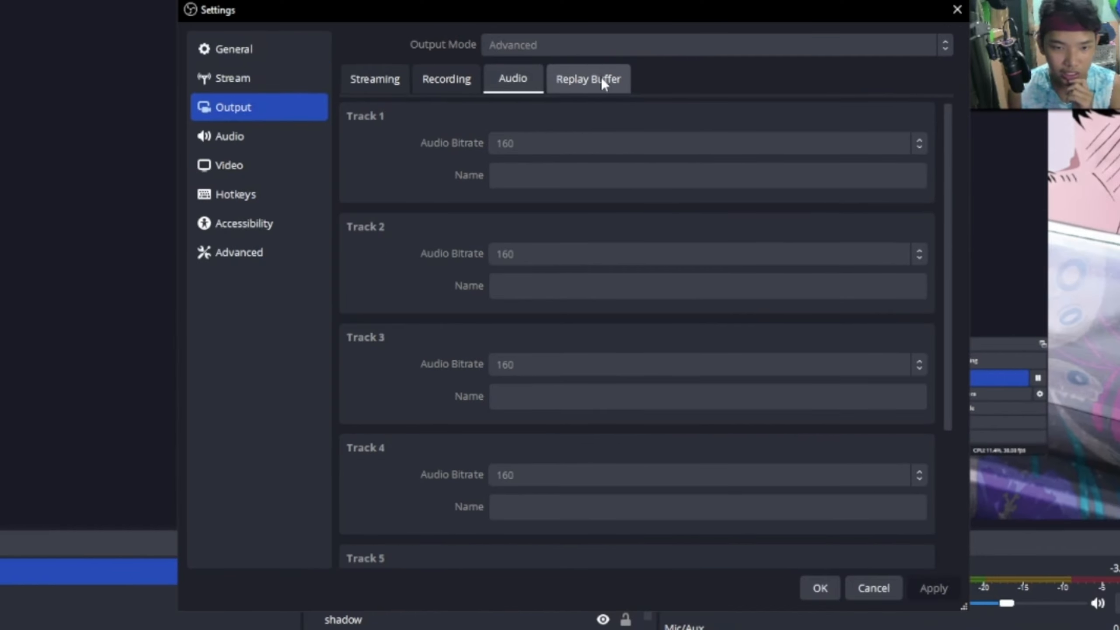
click(560, 88)
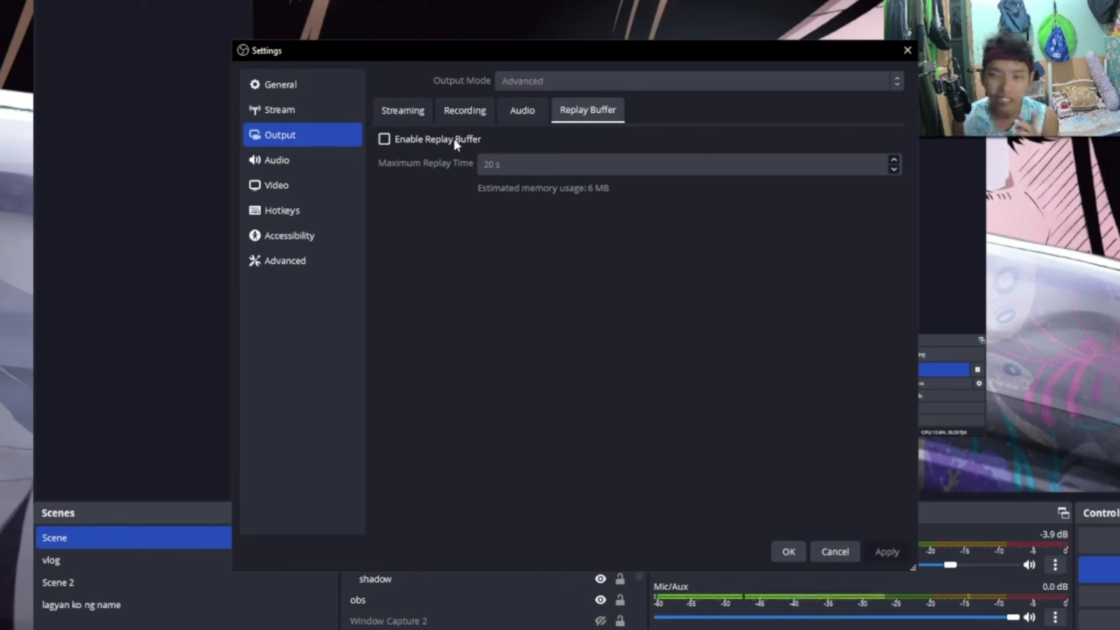
Enable the replay buffer and return to the streaming output settings.
click(456, 142)
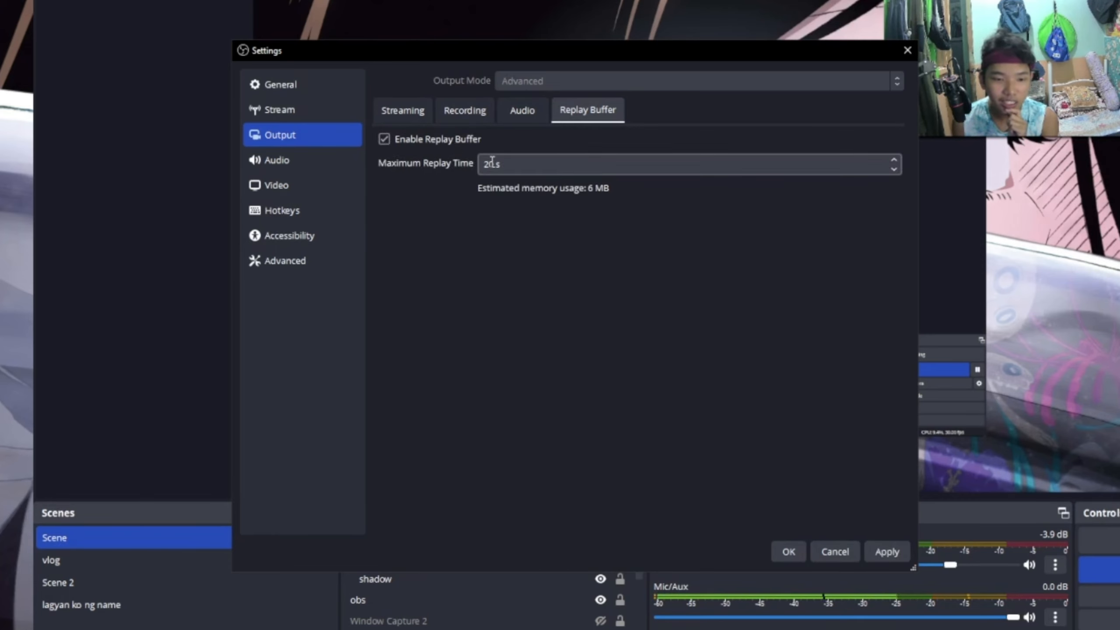
click(475, 163)
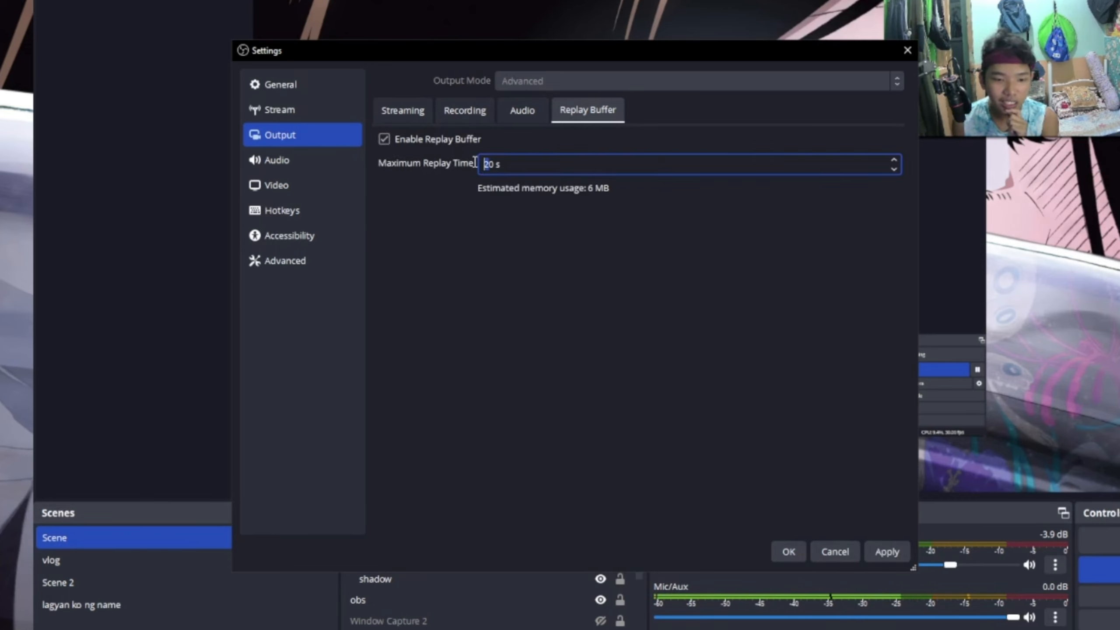
click(403, 110)
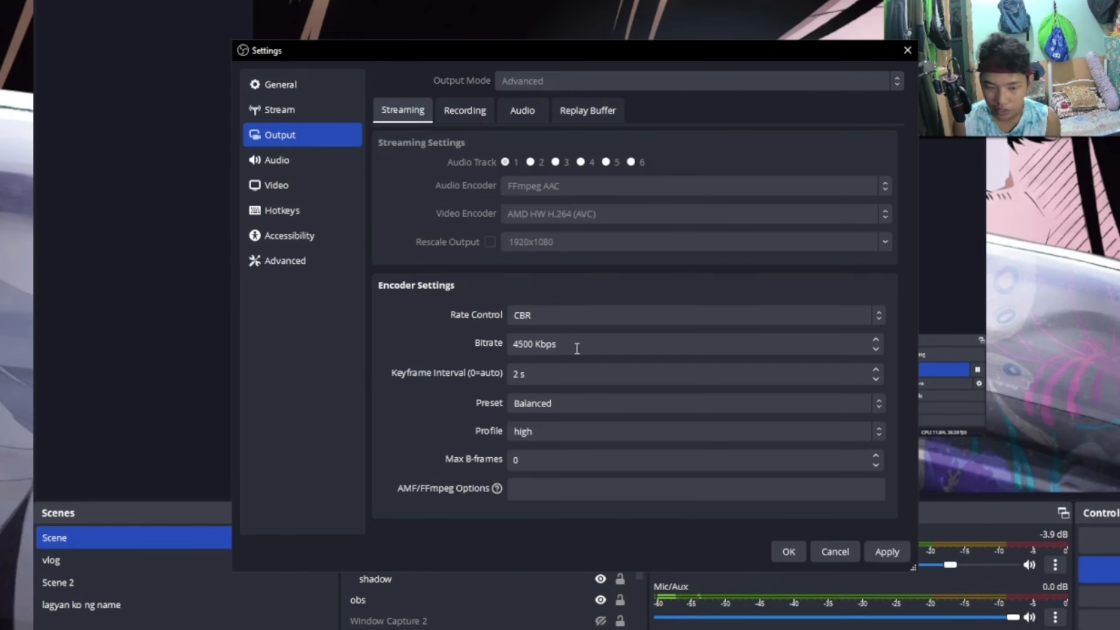
Apply the output settings and open the video settings.
click(899, 556)
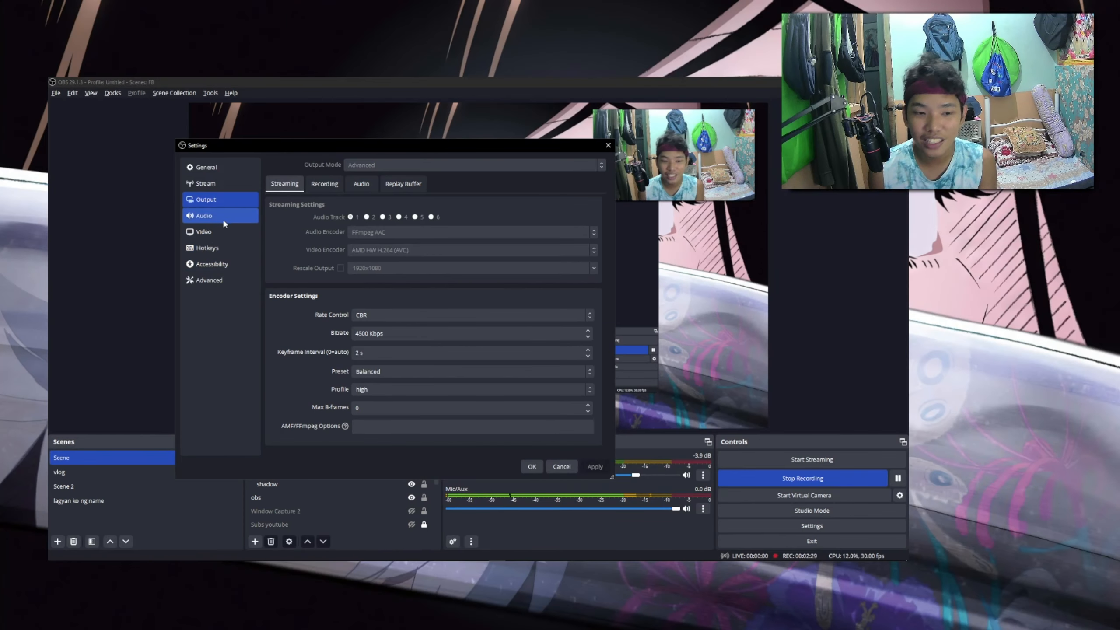
click(223, 232)
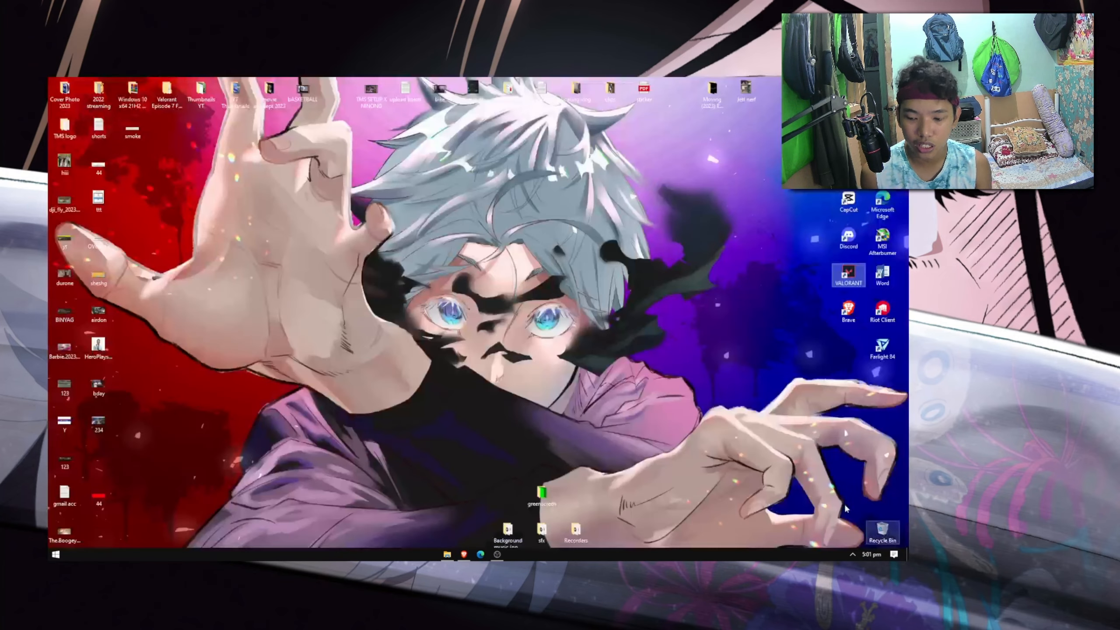
Check the available display resolutions in the Windows display settings.
right_click(494, 338)
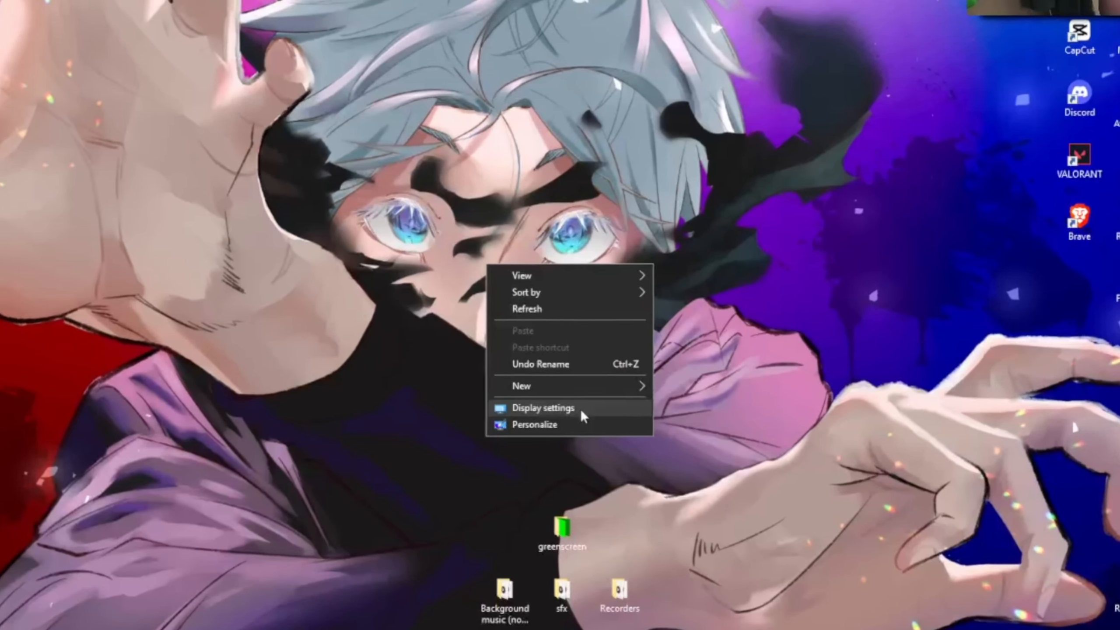
click(581, 409)
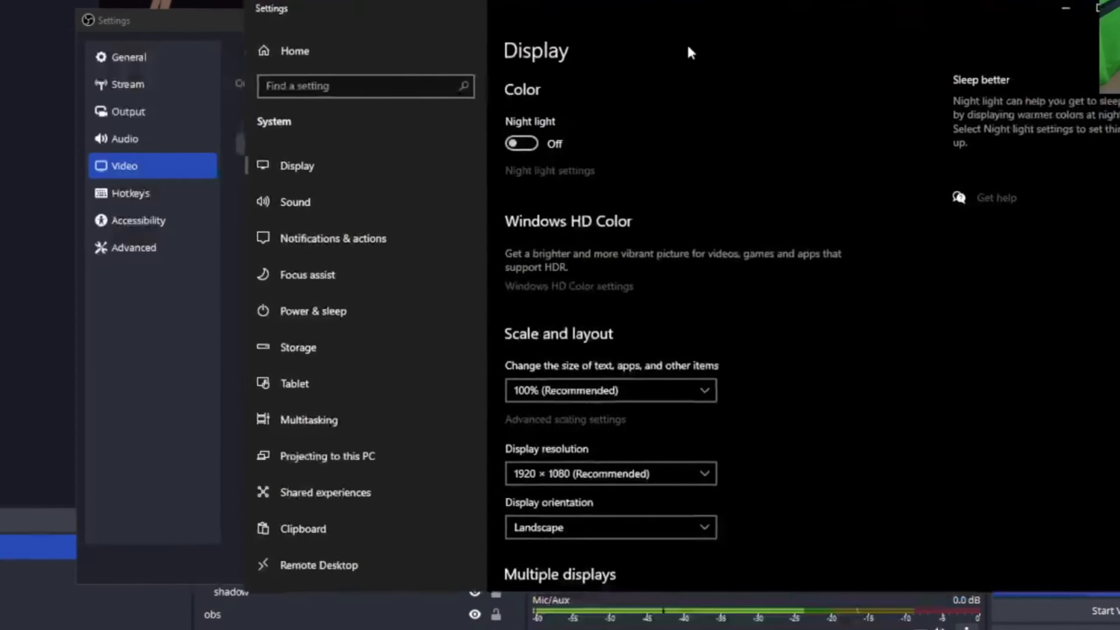
scroll(655, 287, down, 5)
click(598, 288)
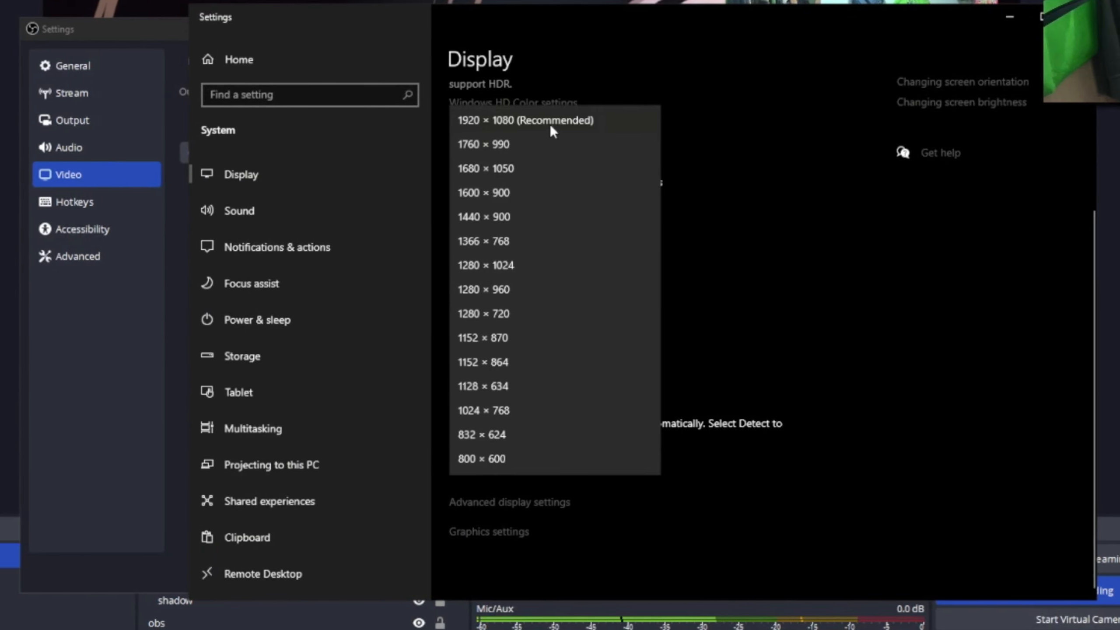
click(826, 104)
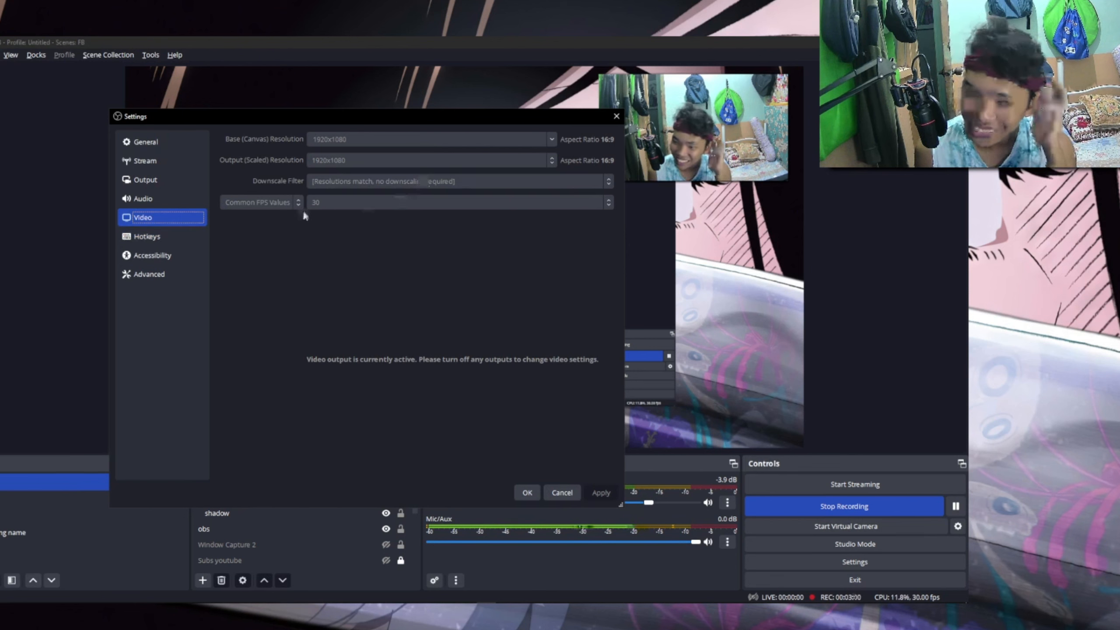
Look through the Hotkeys, Accessibility and Advanced sections of the settings.
click(167, 238)
click(166, 255)
click(163, 237)
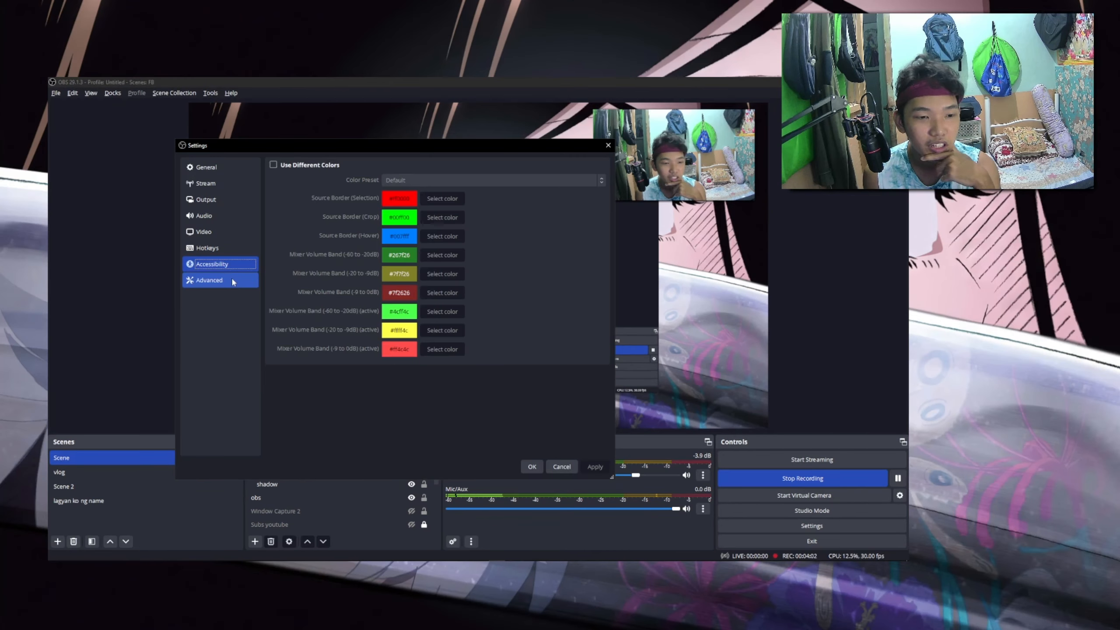
click(233, 281)
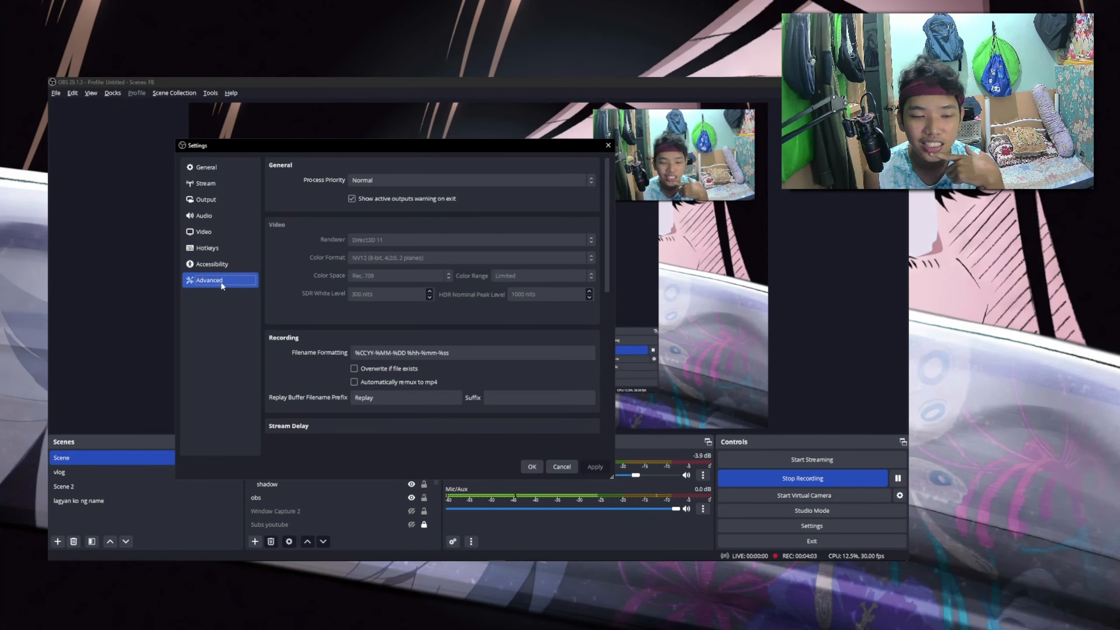
click(227, 263)
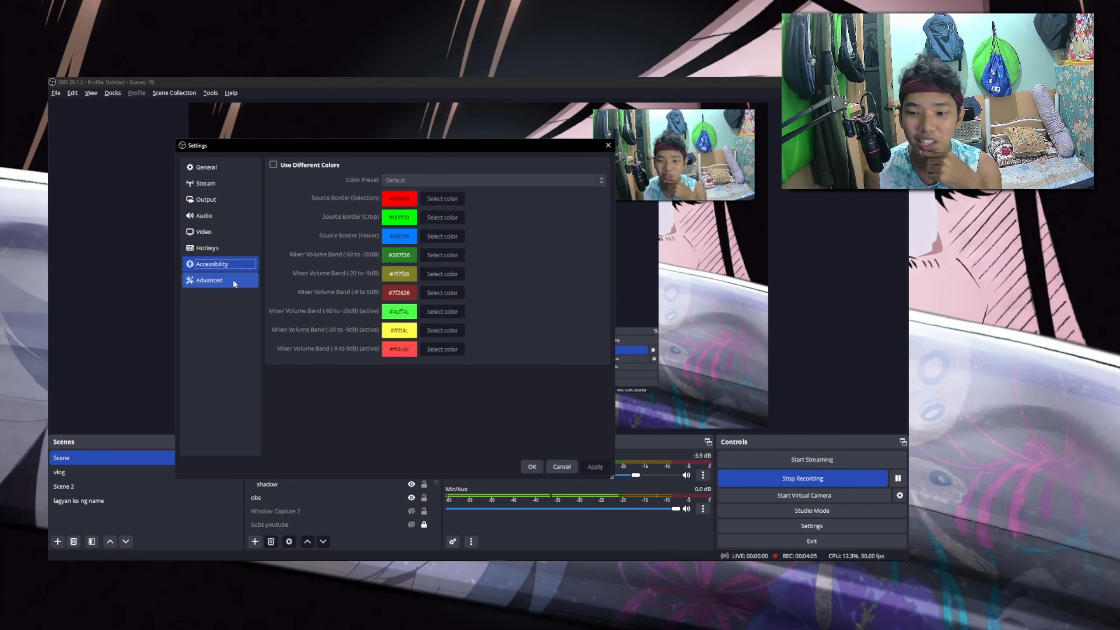
click(233, 281)
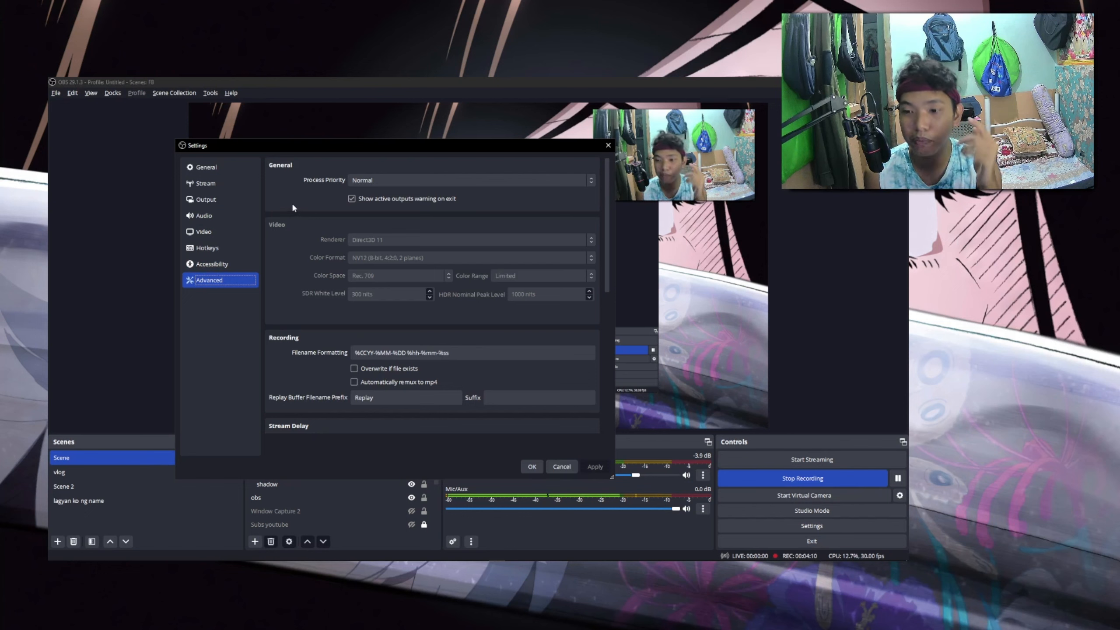
Try the Above Normal process priority and return it to Normal.
click(355, 181)
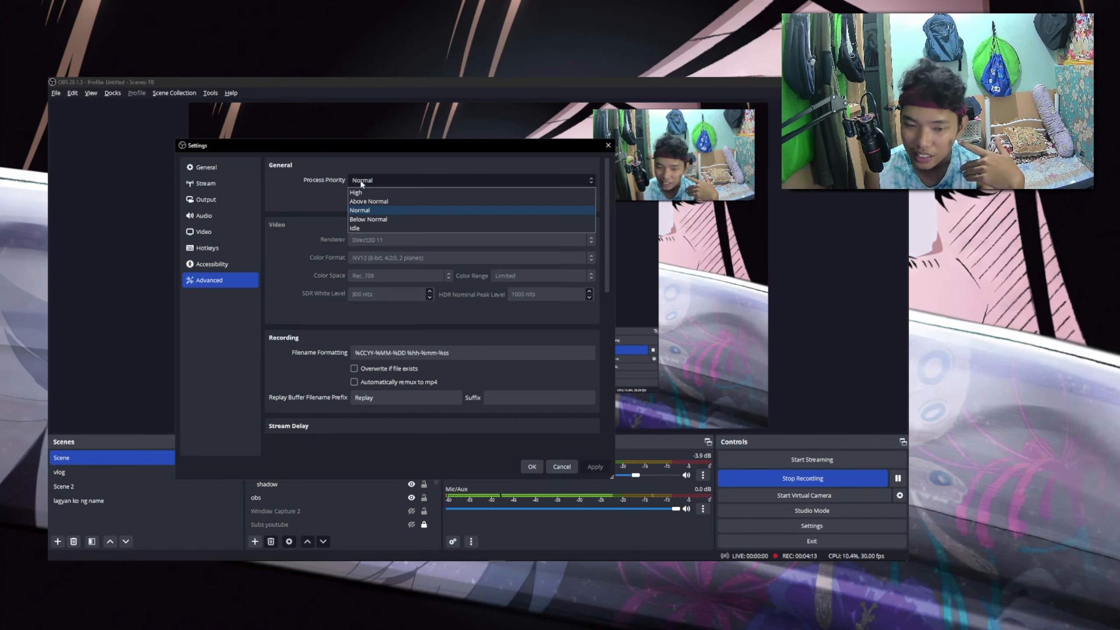
click(362, 181)
click(362, 181)
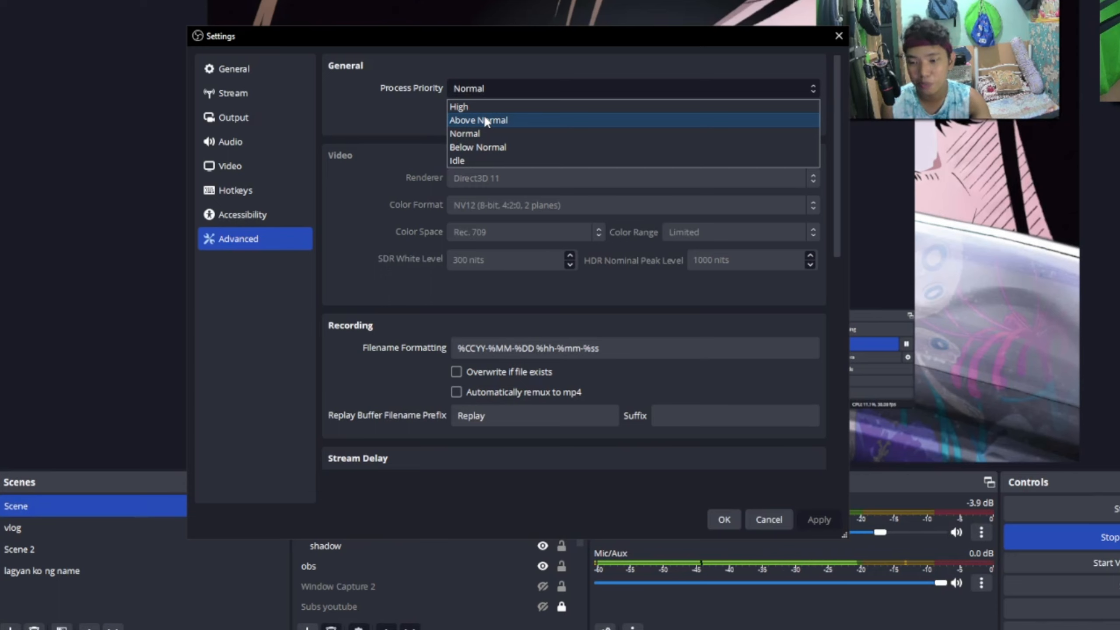
click(485, 119)
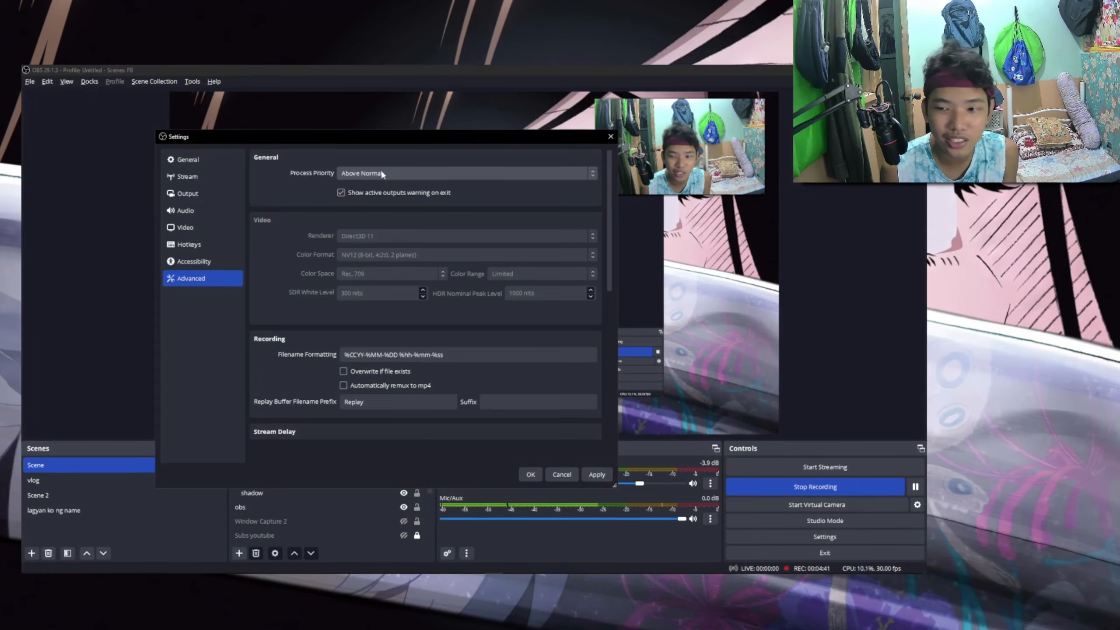
click(387, 174)
click(383, 199)
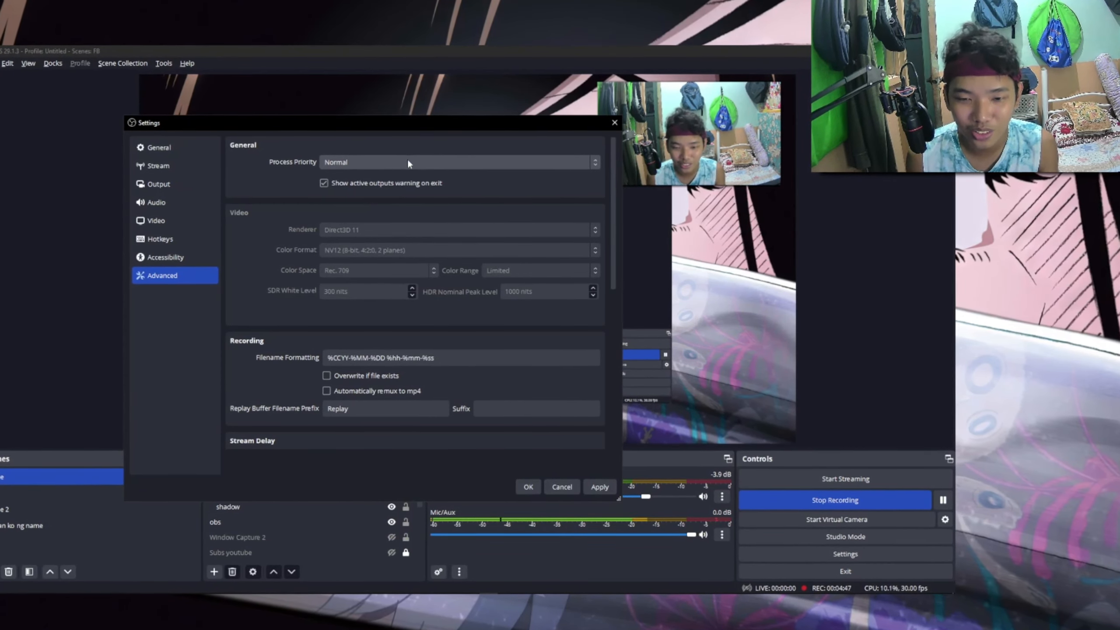
Review the available process priority options and keep Normal selected.
click(383, 163)
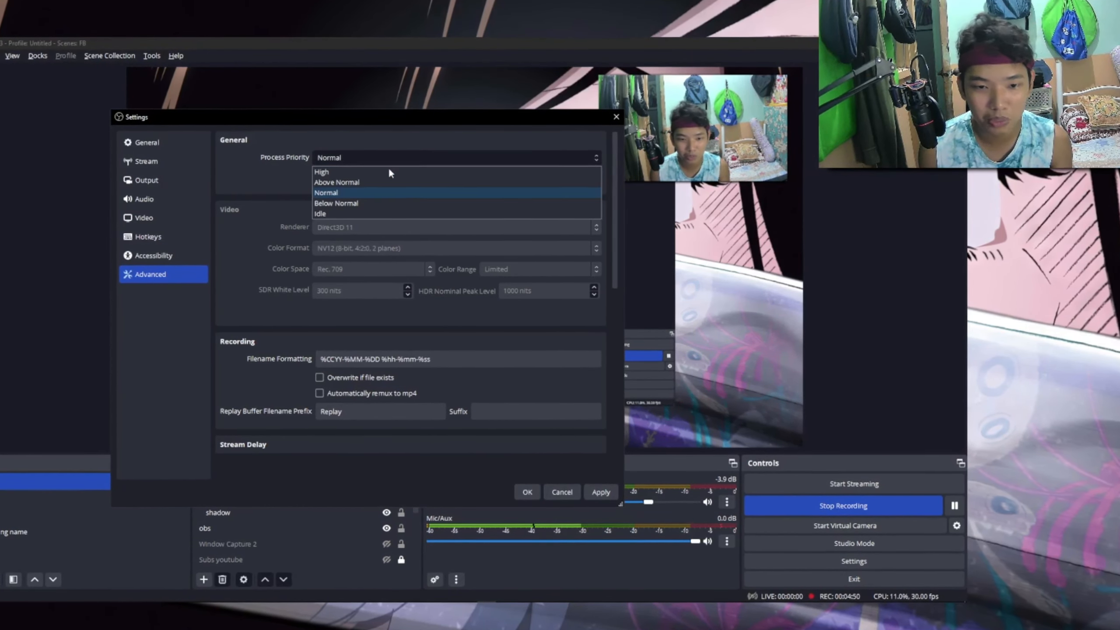
click(409, 156)
click(409, 154)
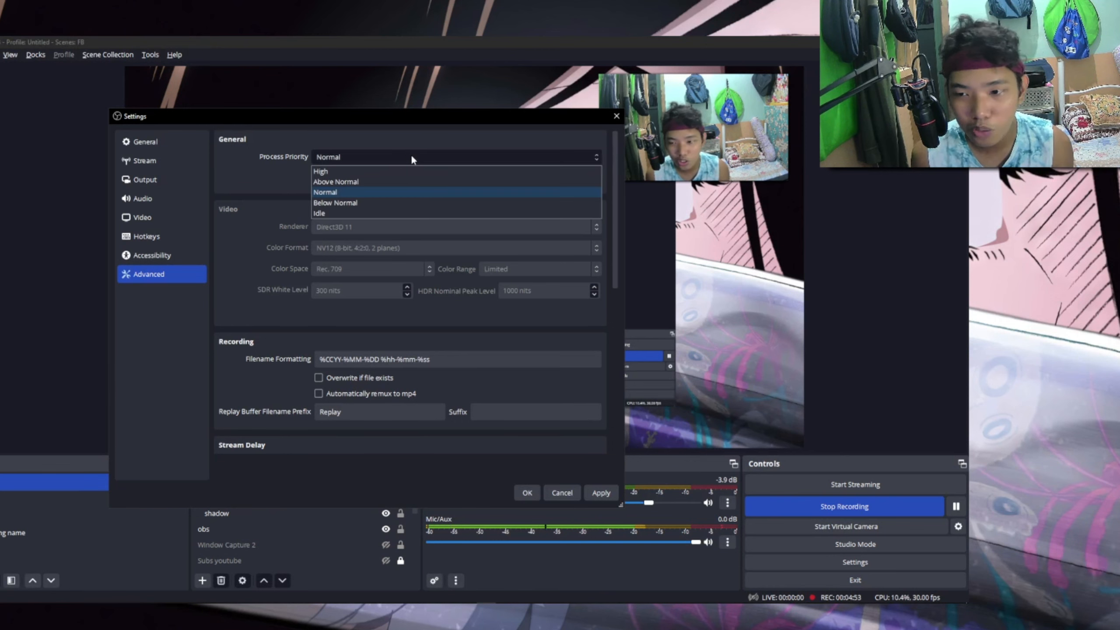
click(412, 155)
click(454, 155)
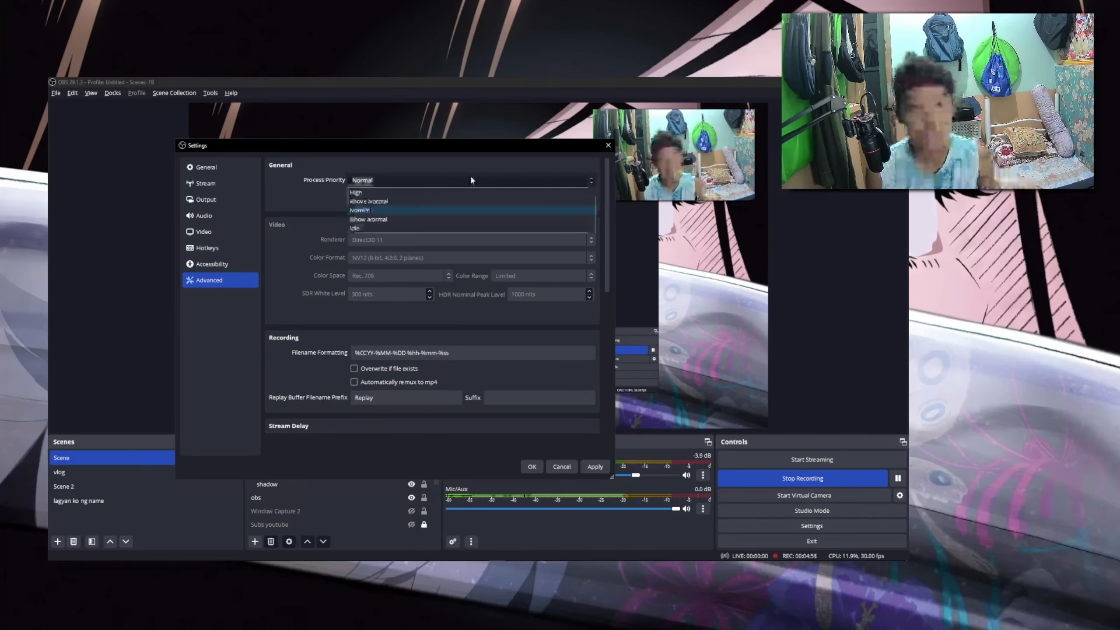
click(455, 155)
click(471, 178)
click(466, 207)
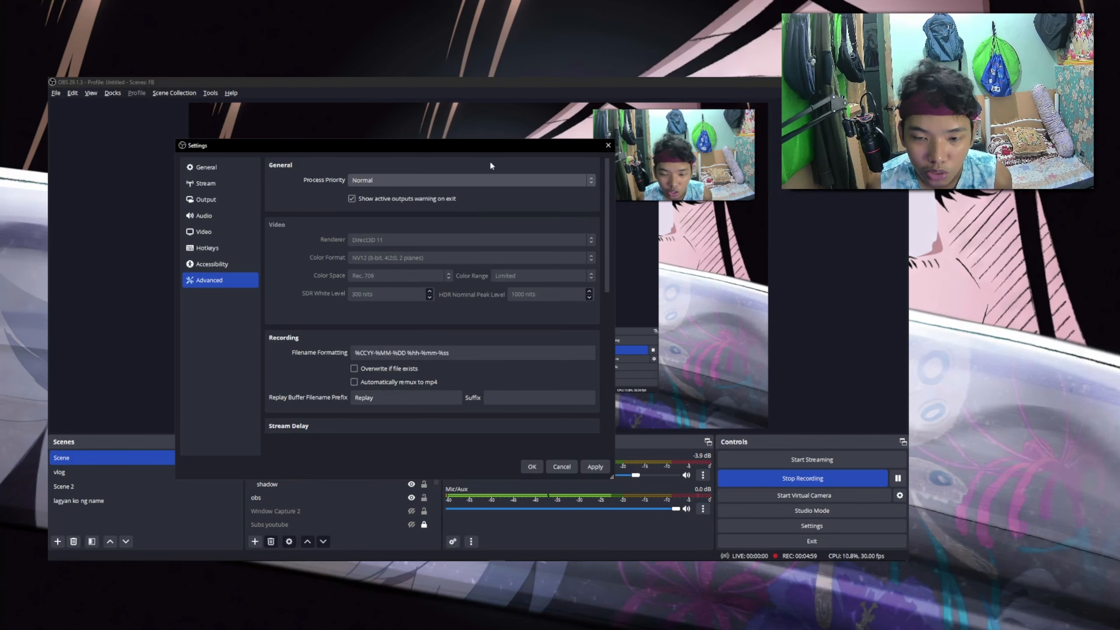
click(401, 176)
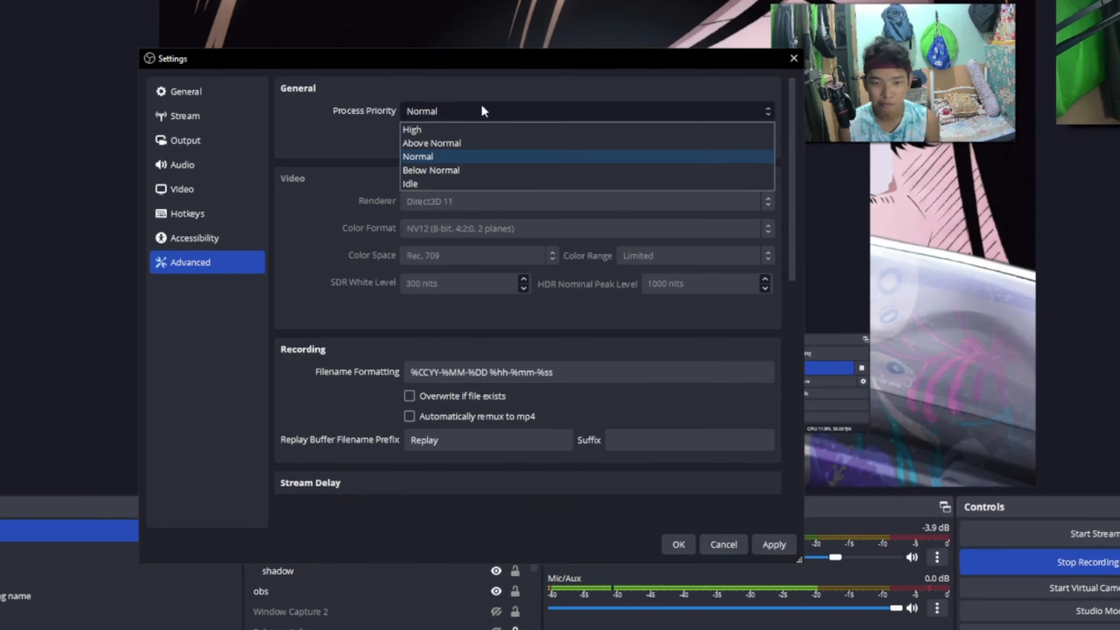
click(483, 111)
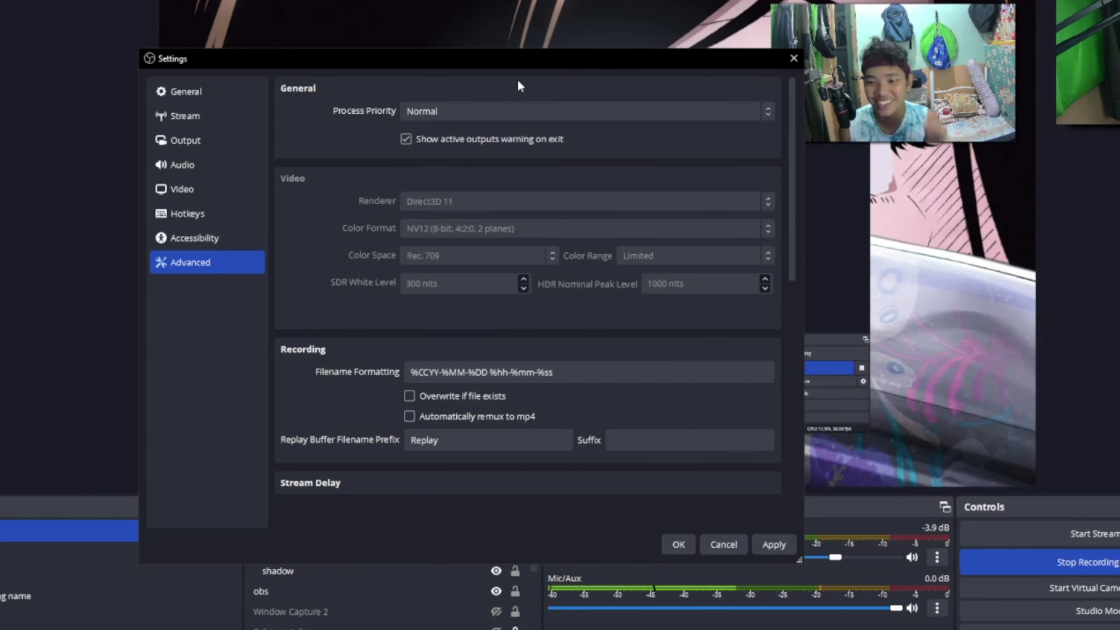
Examine the recording, stream delay, automatic reconnect and network options in the advanced settings, including TCP pacing.
scroll(791, 221, down, 1)
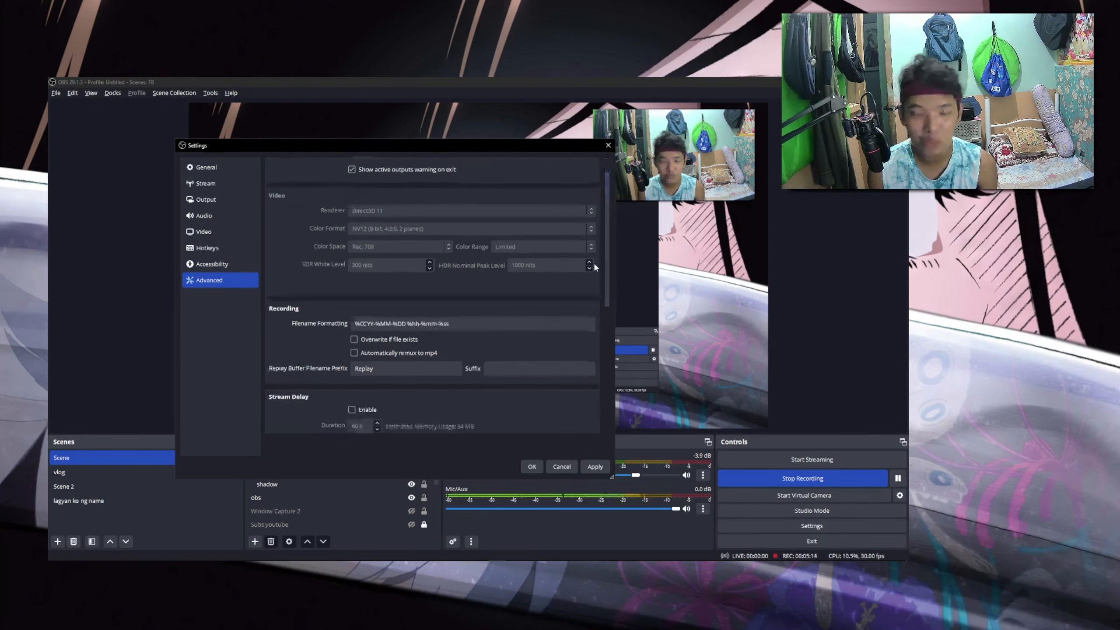
scroll(491, 281, down, 3)
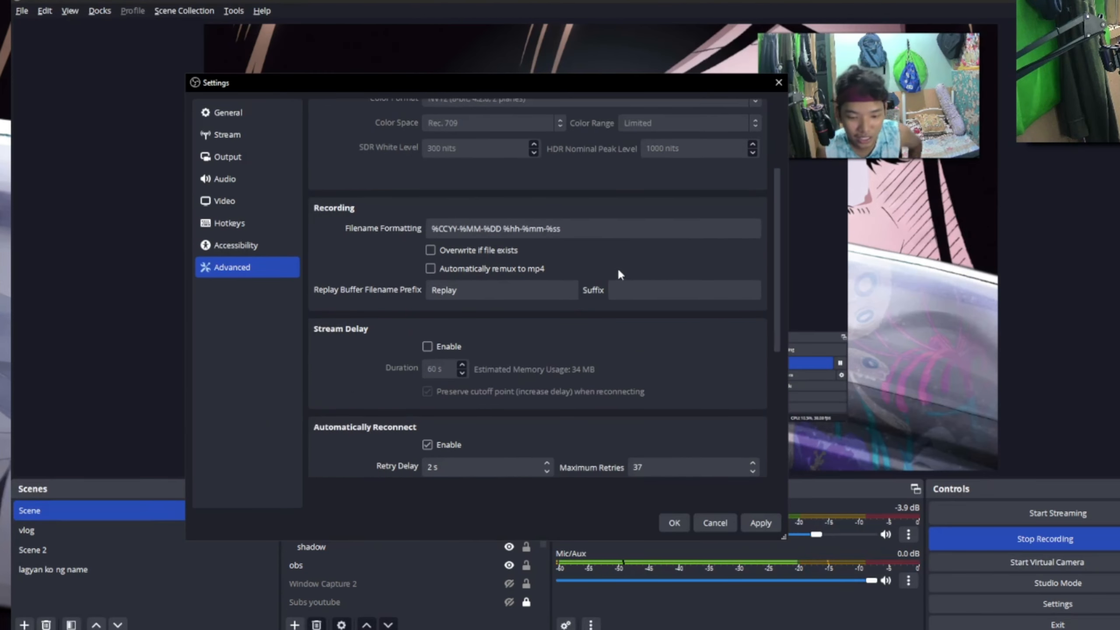
scroll(624, 285, down, 1)
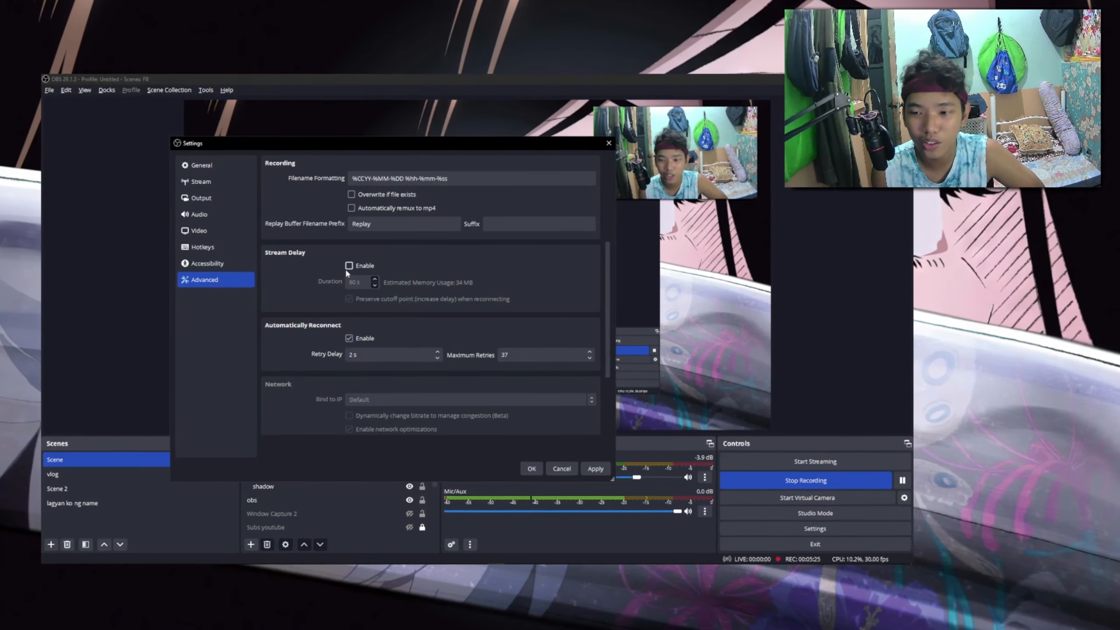
scroll(443, 305, down, 3)
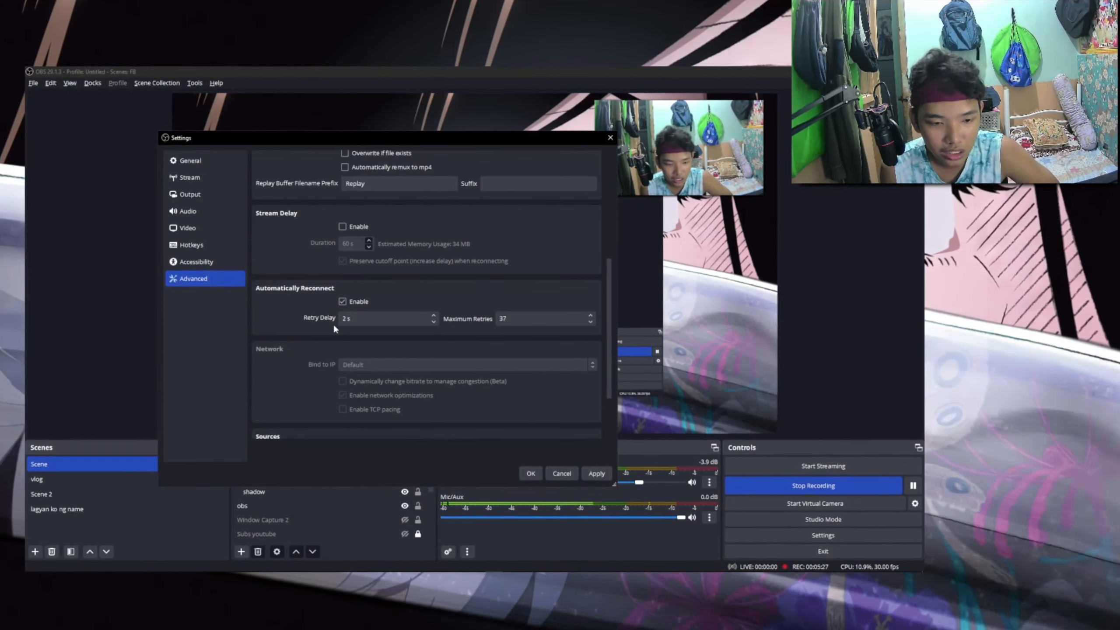
scroll(376, 289, down, 2)
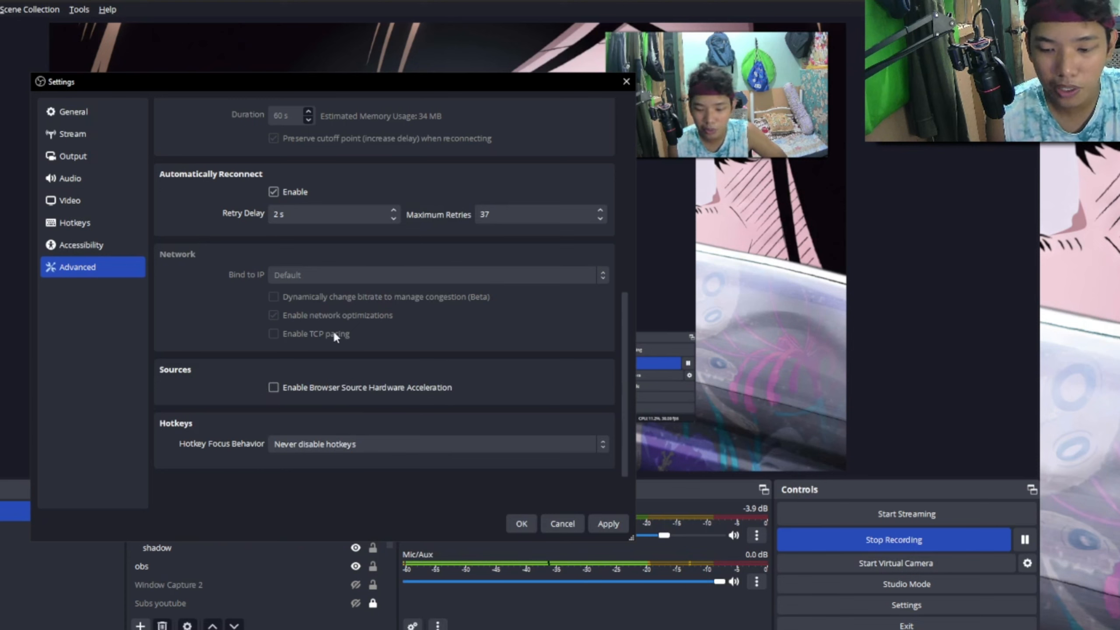
mouse_move(334, 336)
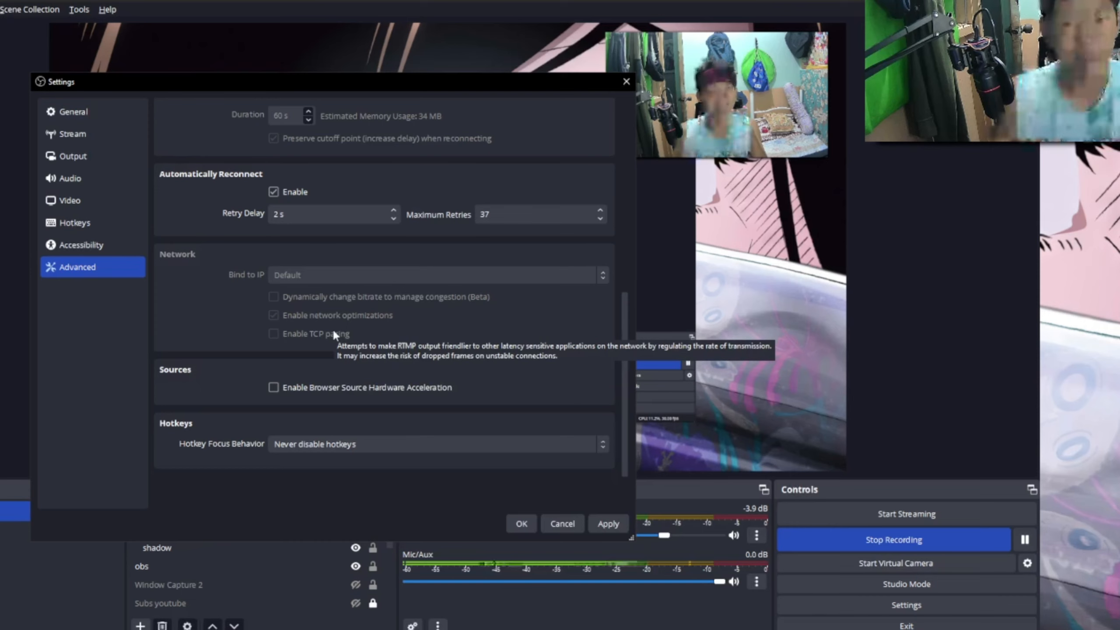
Apply the pending settings from the General section and look over its options.
click(72, 112)
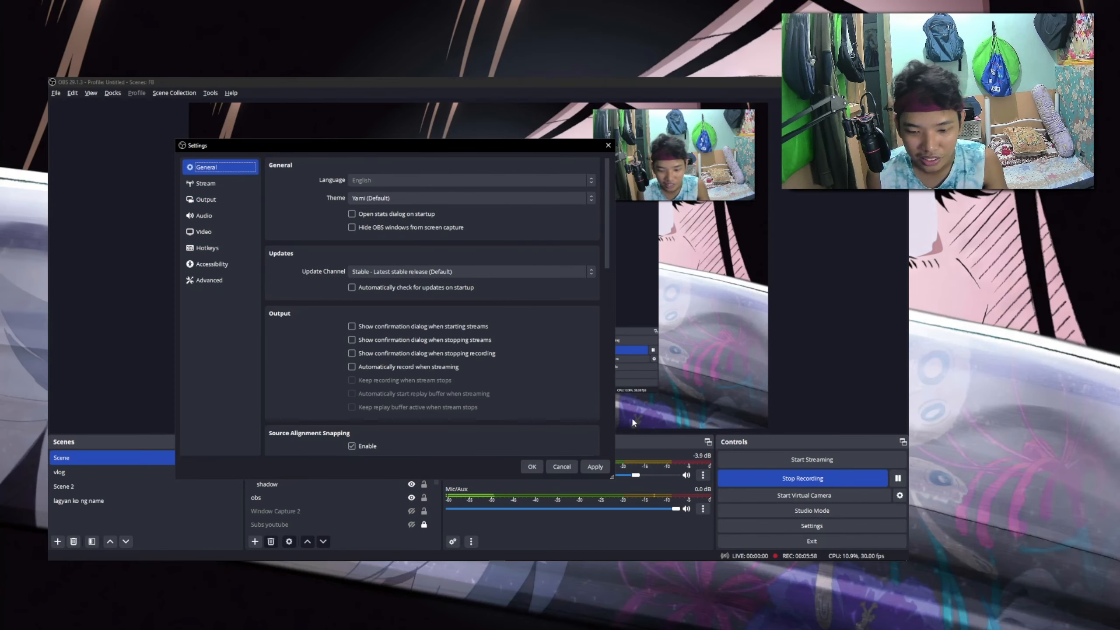
click(595, 466)
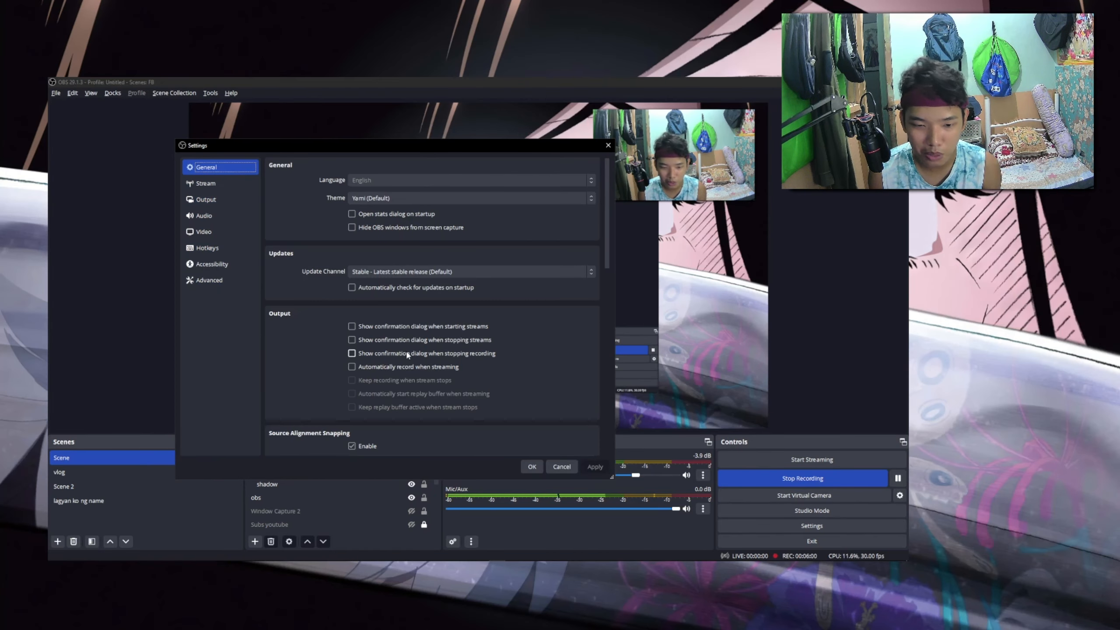
scroll(406, 356, down, 3)
scroll(397, 309, up, 3)
Recheck the Stream and Advanced sections and close the settings with the changes accepted.
click(203, 183)
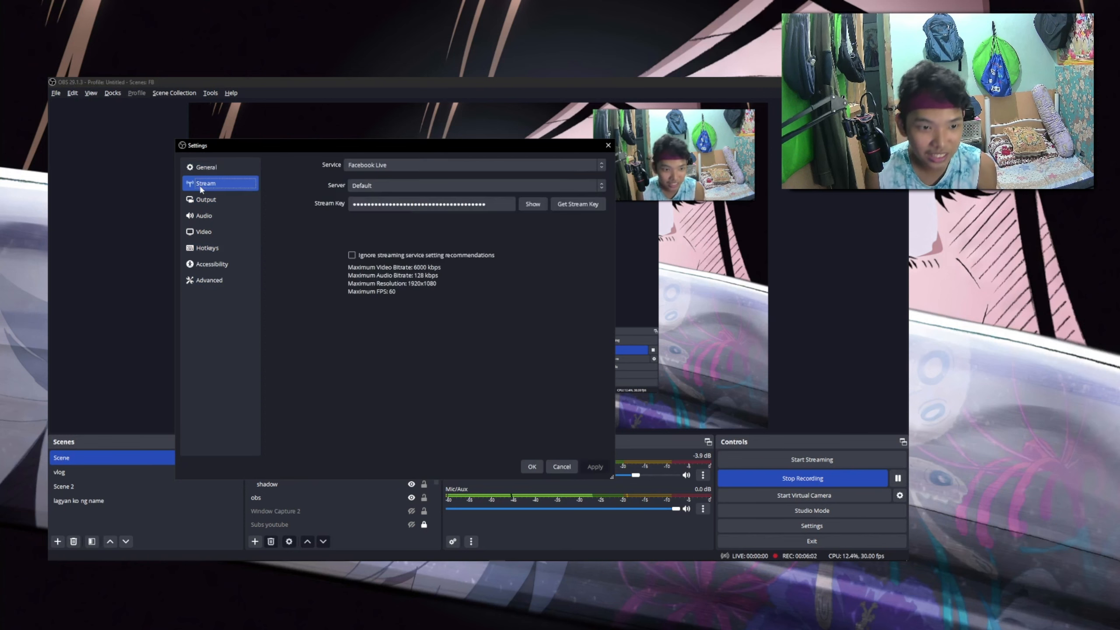
drag(201, 189, 285, 322)
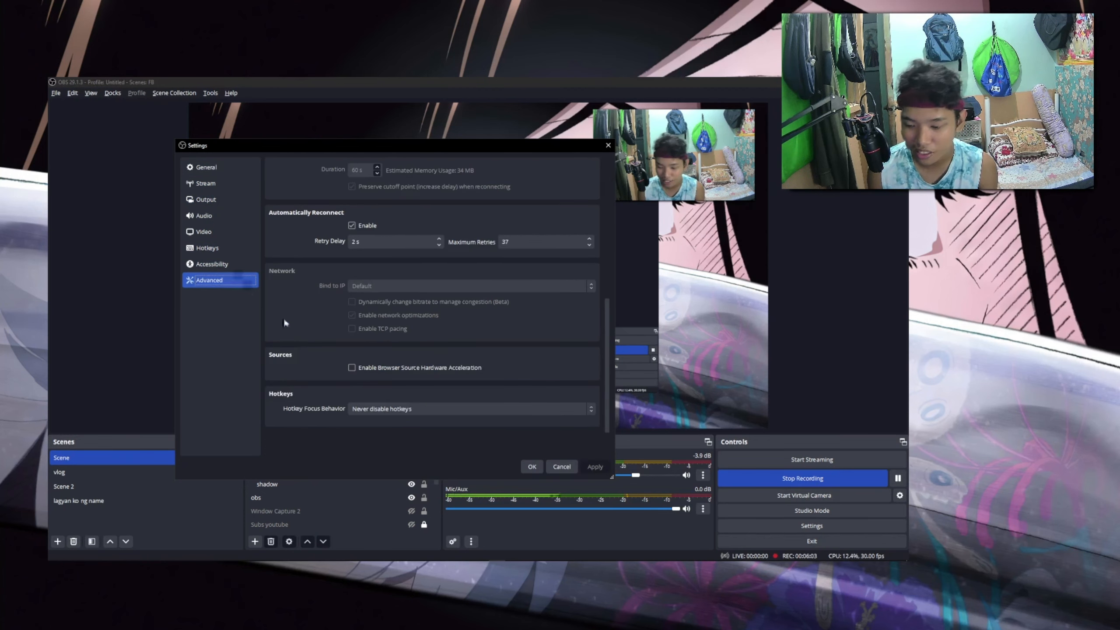
click(531, 467)
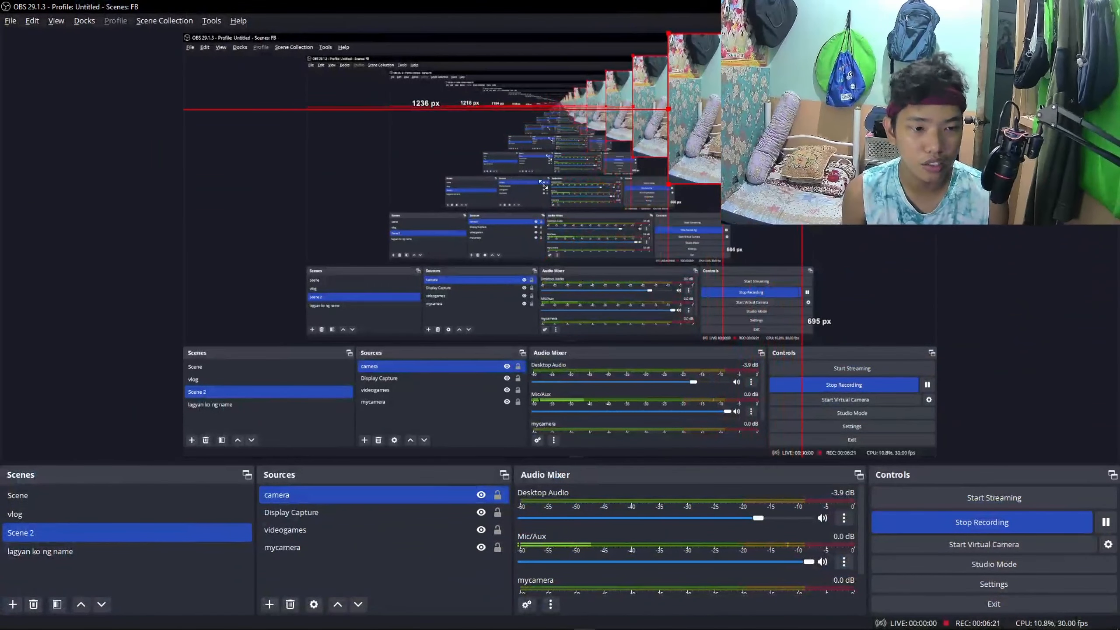
Shrink the camera source in the Scene 2 preview until it starts about 1332 px from the canvas's left edge, and view its properties.
drag(543, 186, 571, 164)
click(988, 176)
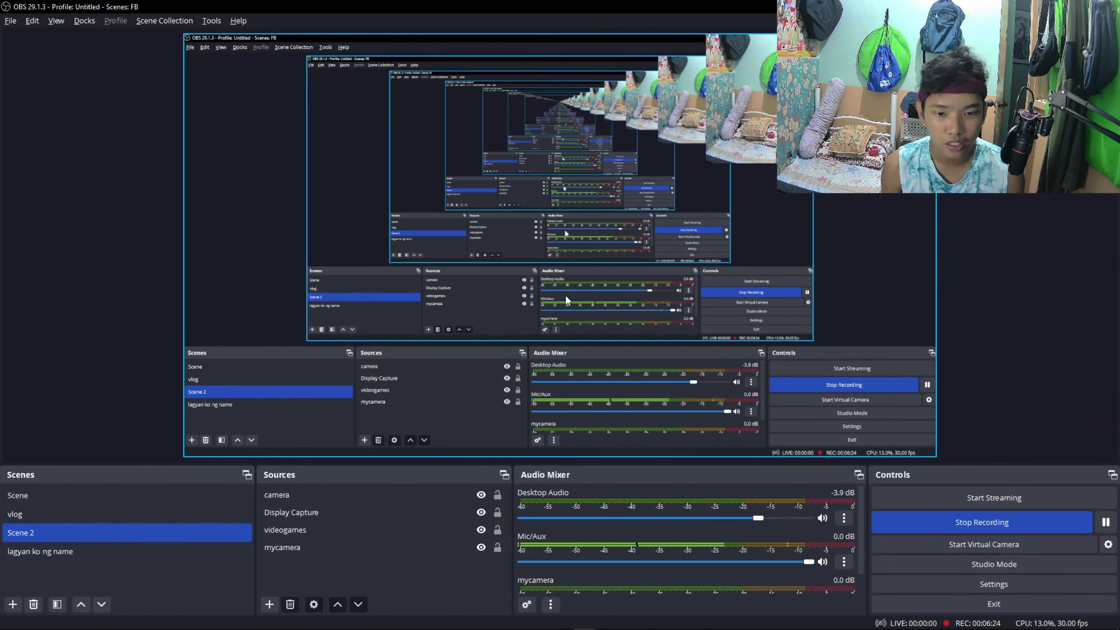
double_click(289, 496)
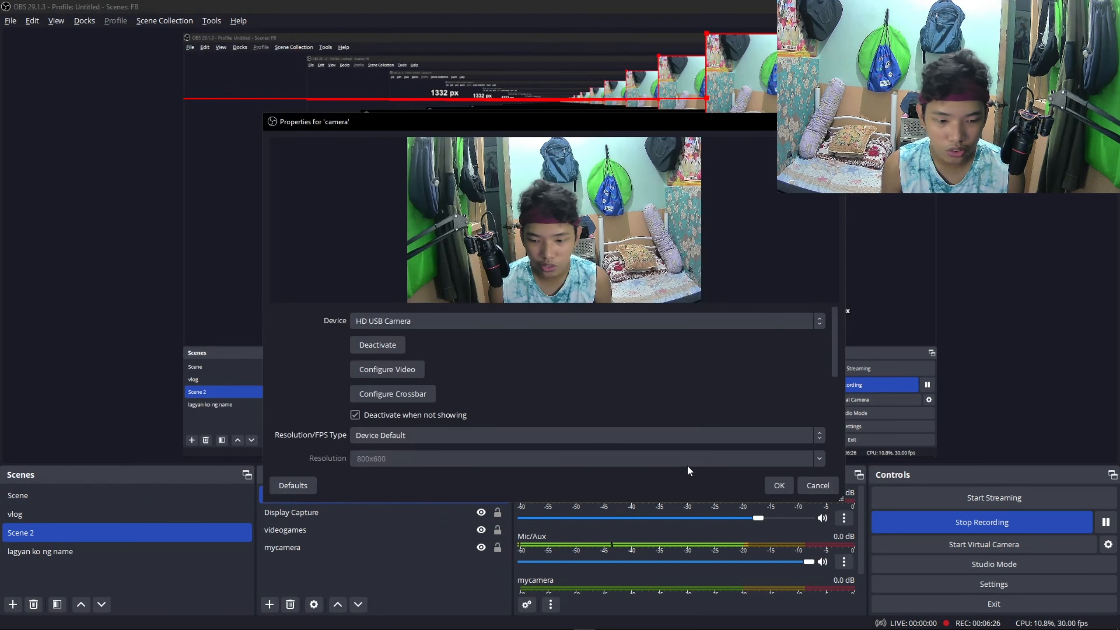
click(827, 483)
click(269, 604)
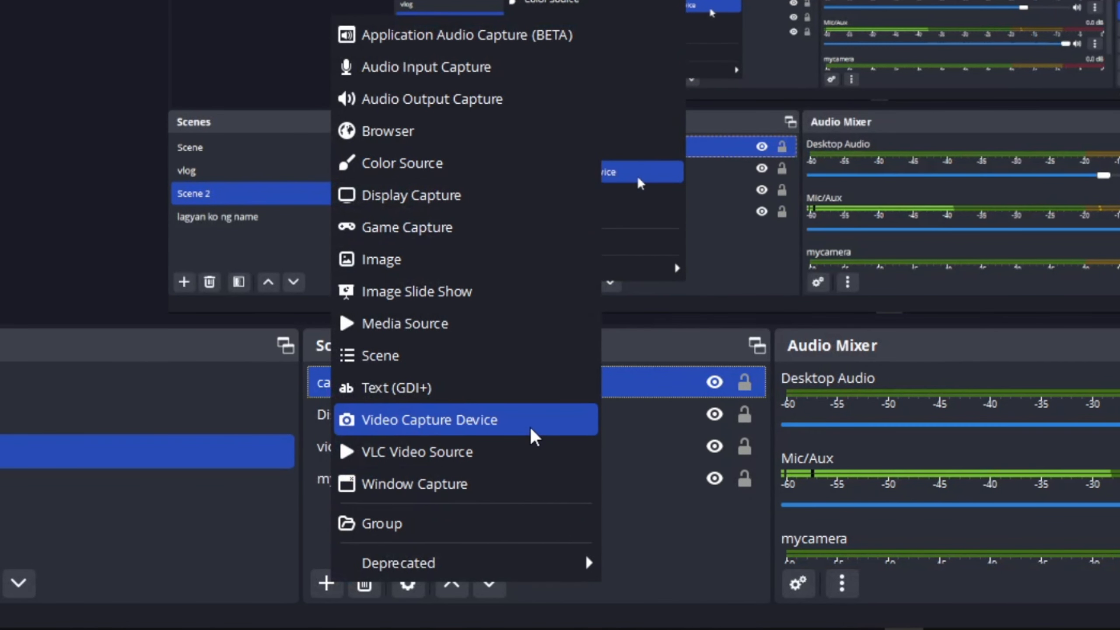
click(573, 429)
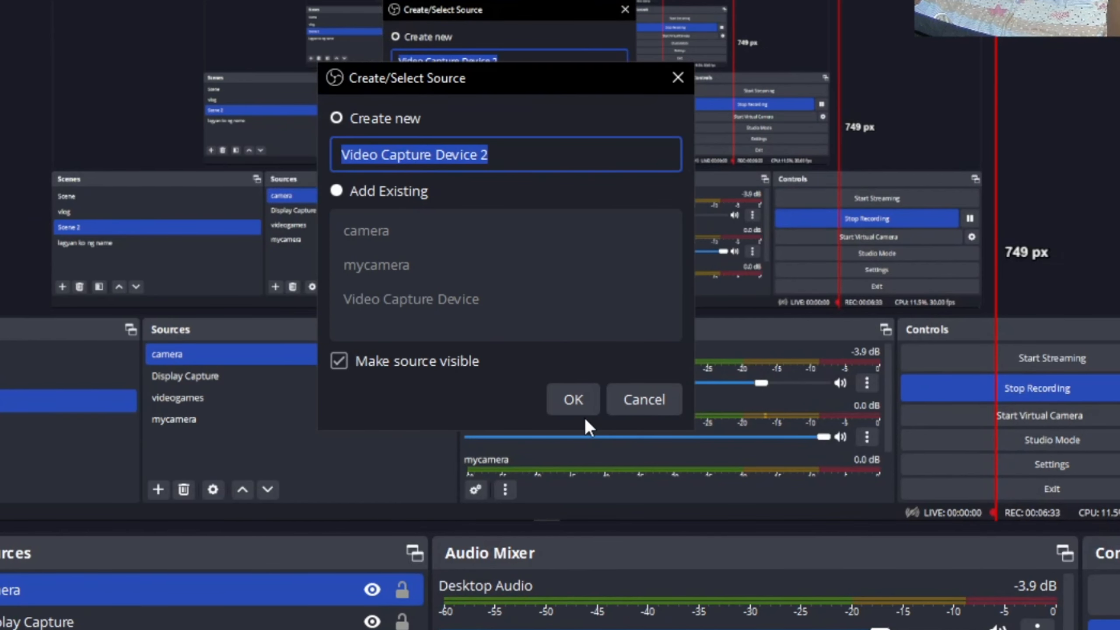
click(610, 401)
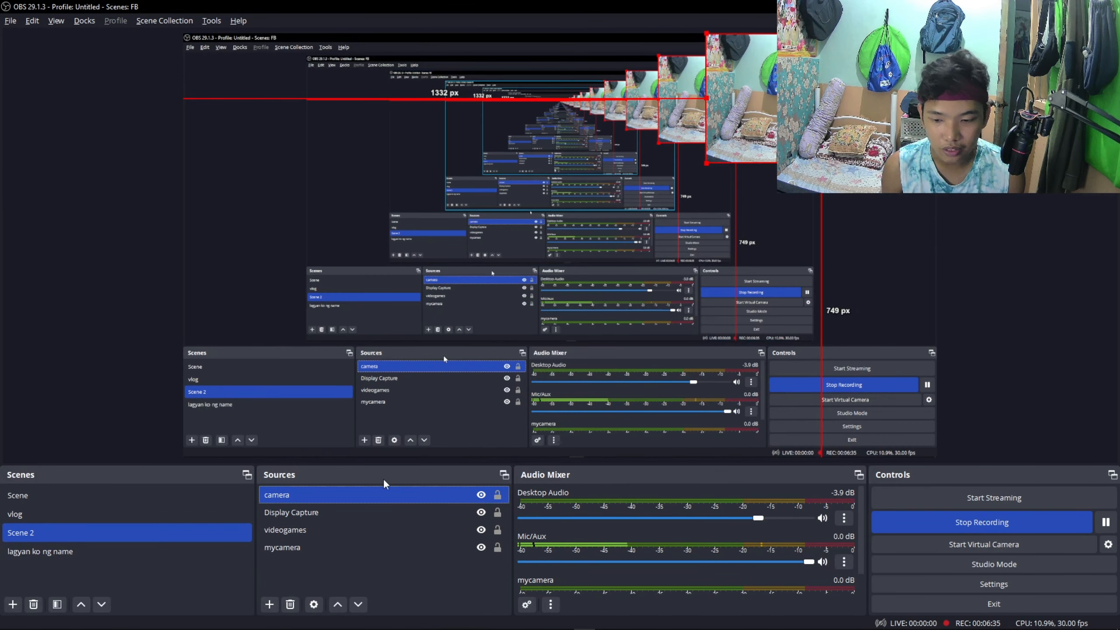
Look over the camera source's device, resolution and frame rate properties and close them with the settings accepted.
double_click(385, 487)
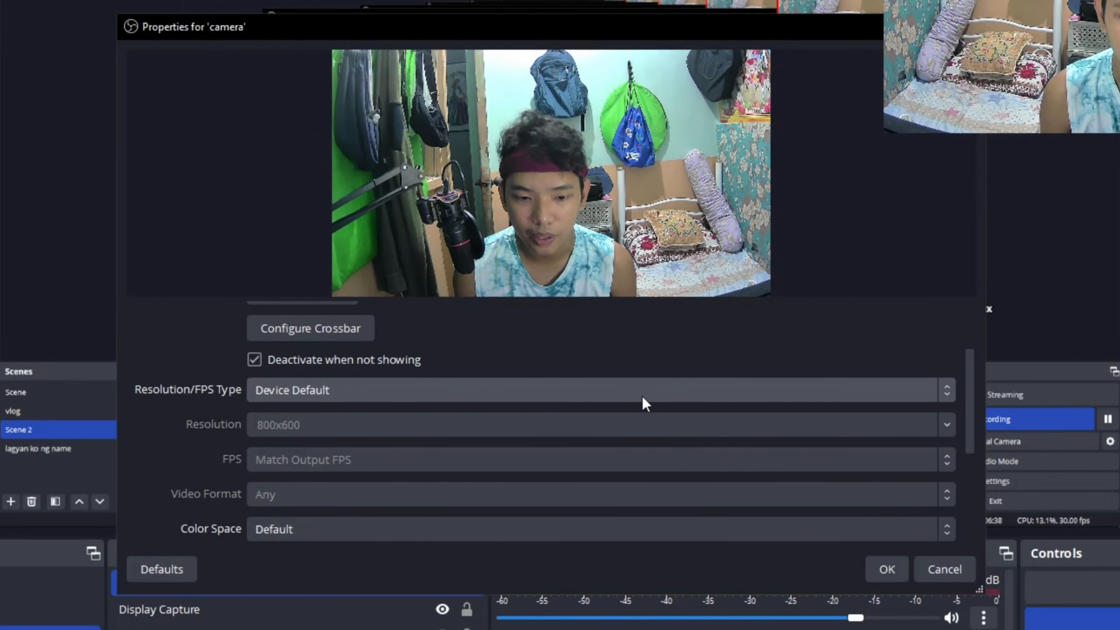
scroll(706, 362, up, 3)
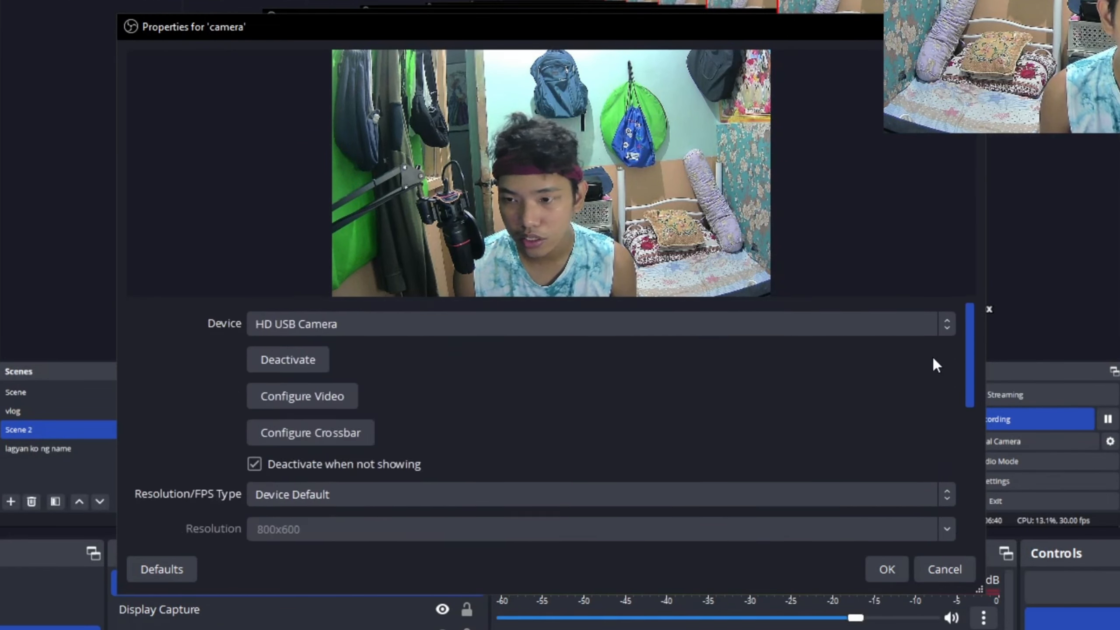
click(887, 569)
Shrink the camera source slightly and move it to the canvas's upper-left corner, about 1355 px from the right edge, keeping it selected.
drag(778, 88, 843, 81)
drag(931, 39, 127, 40)
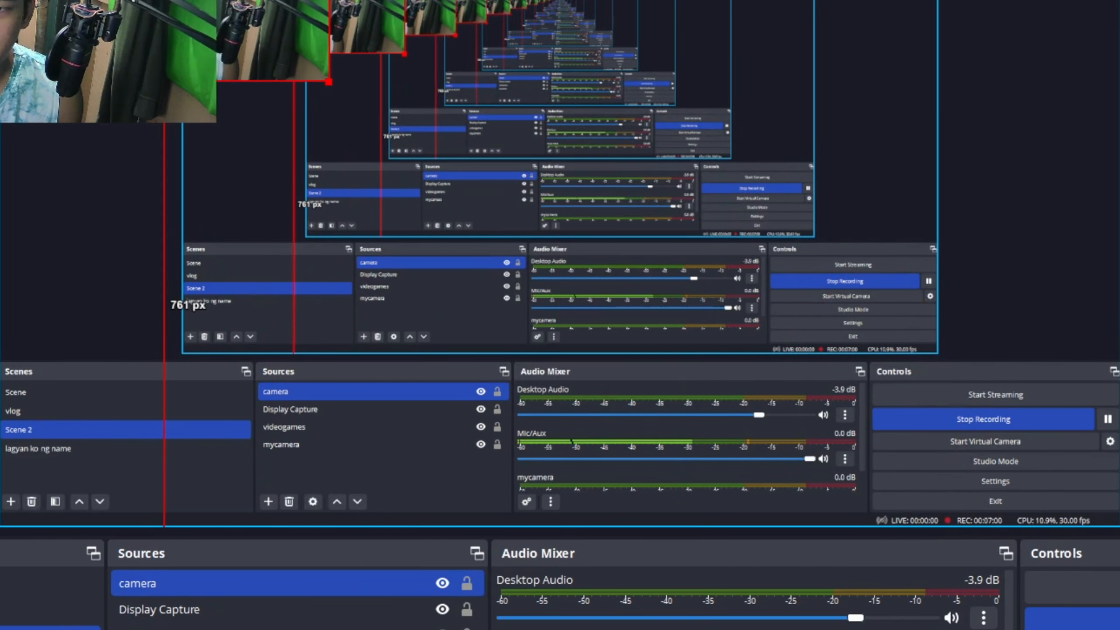
click(160, 608)
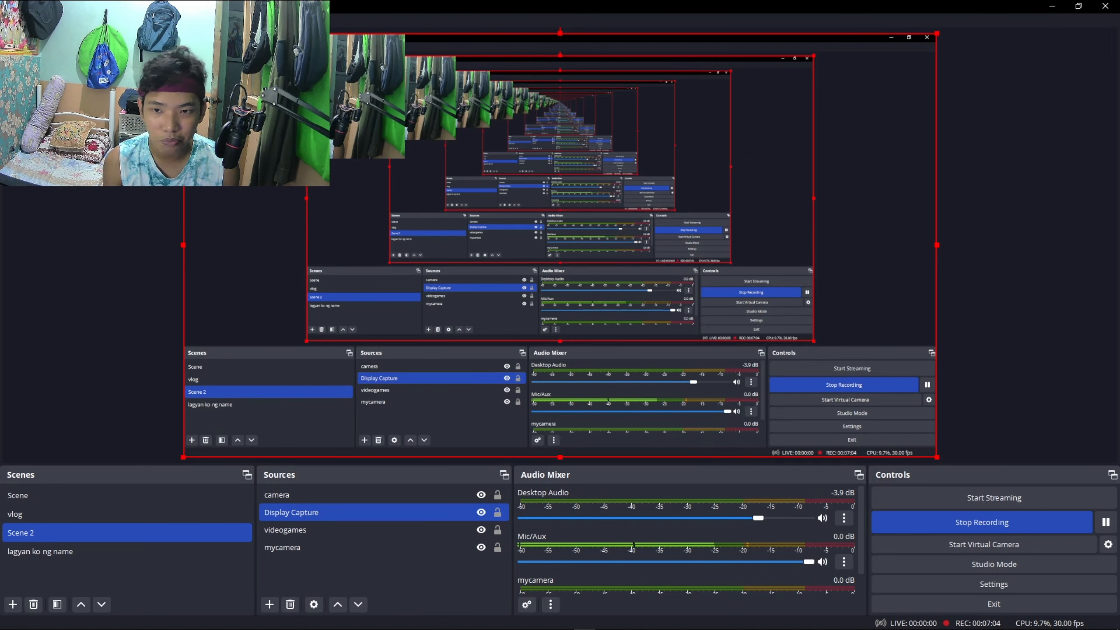
click(330, 402)
click(326, 502)
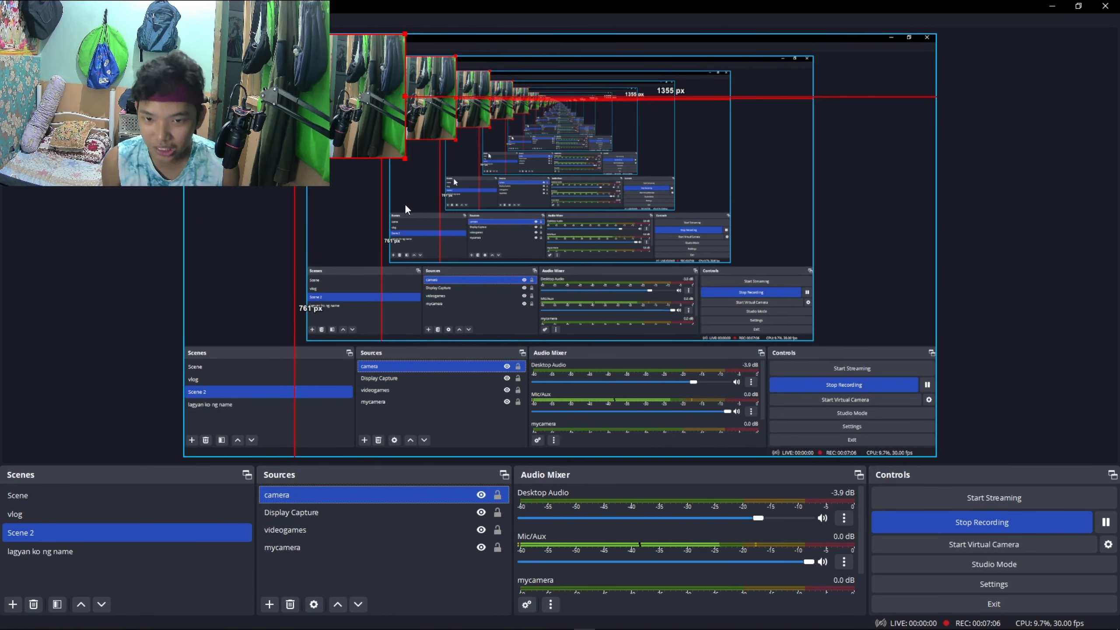
click(409, 171)
View the camera source's properties again and close them without making changes.
double_click(372, 500)
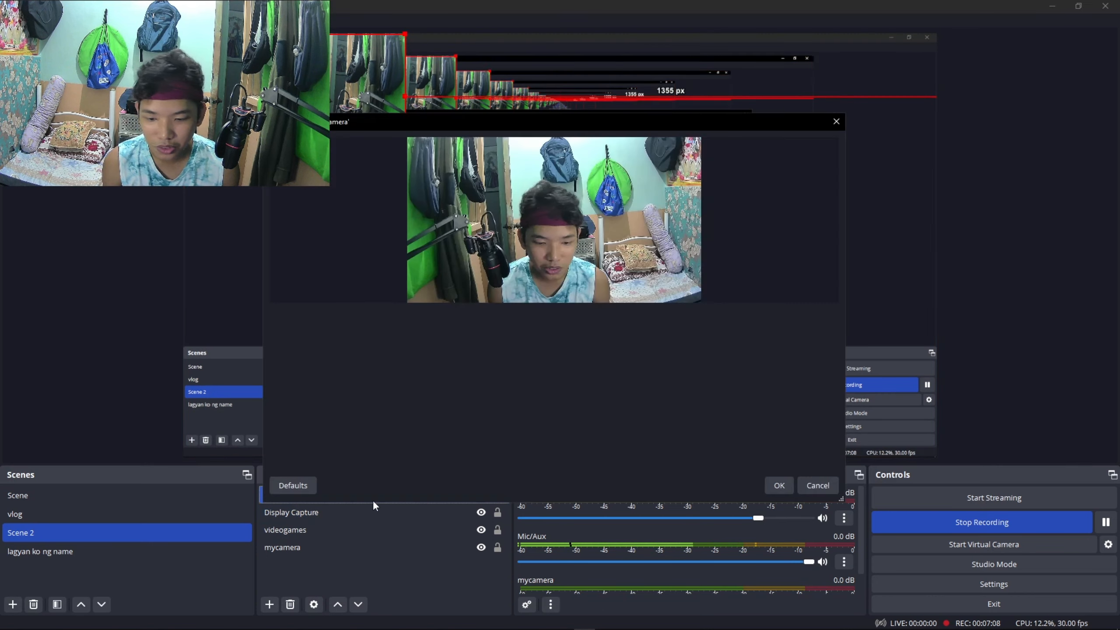
click(482, 439)
click(484, 450)
click(820, 485)
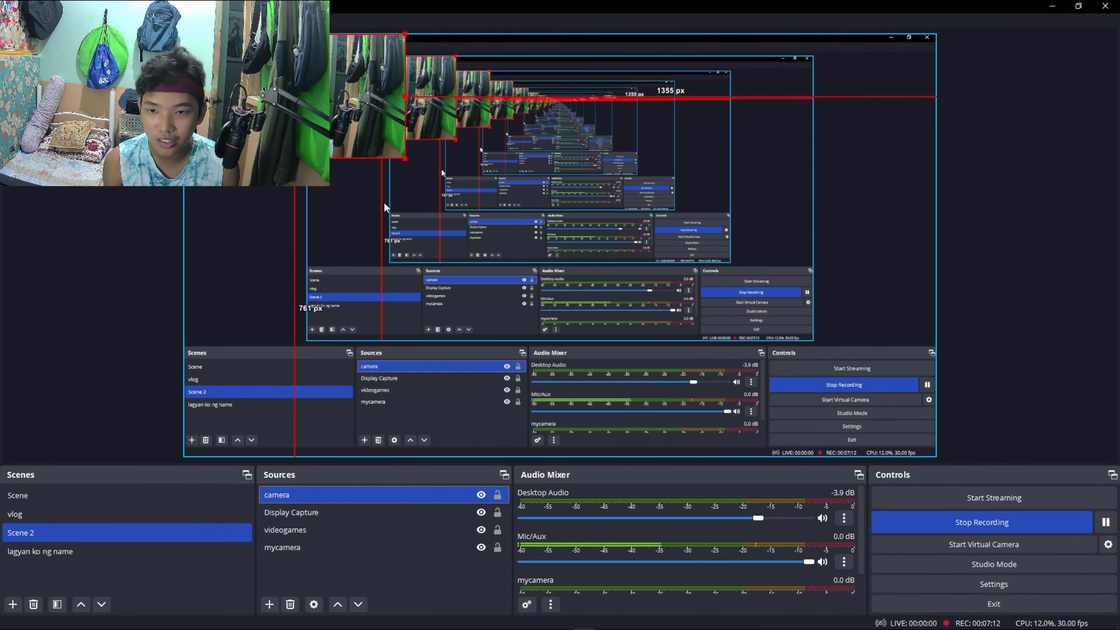
Enlarge the camera source across the canvas and shrink it back into the upper-left corner, ending about 1289 px from the canvas's right edge.
click(401, 159)
click(382, 139)
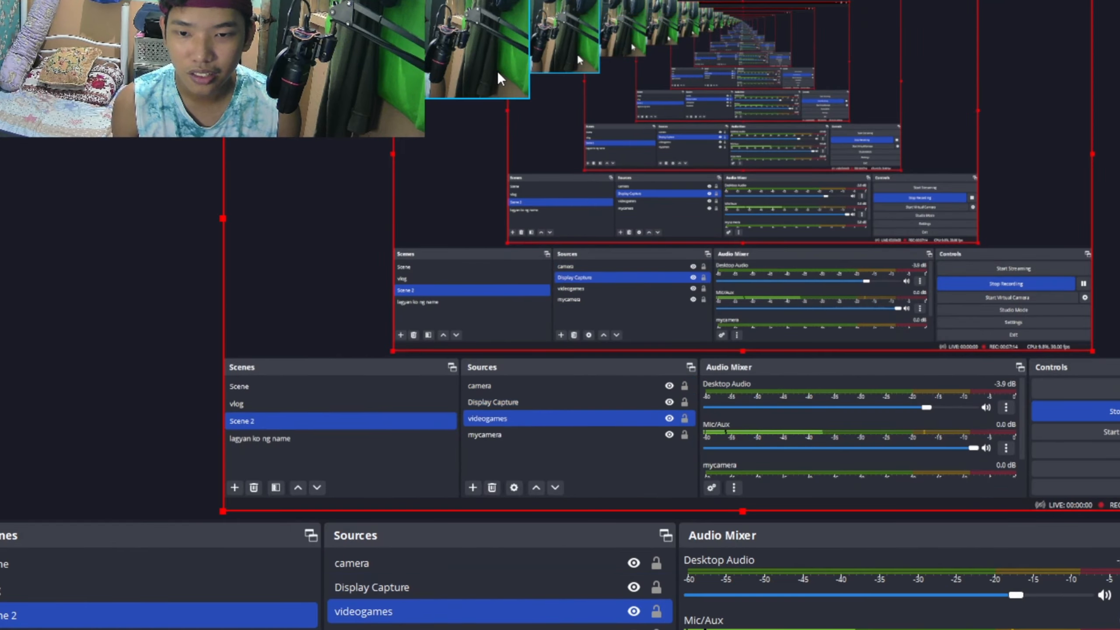
click(383, 139)
drag(403, 159, 1111, 527)
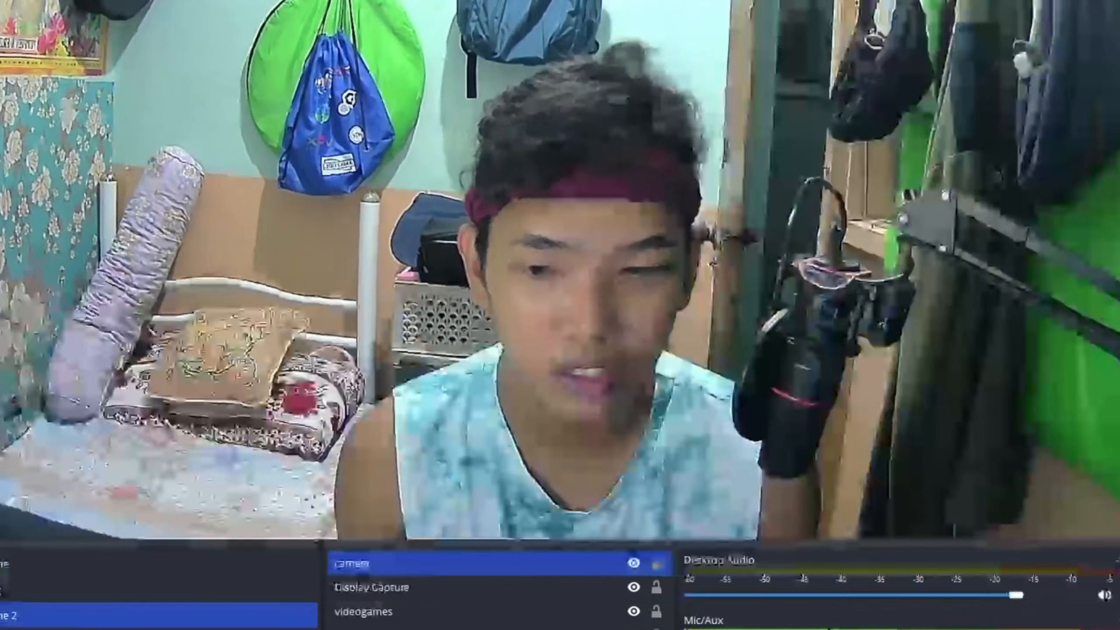
drag(1010, 370, 566, 119)
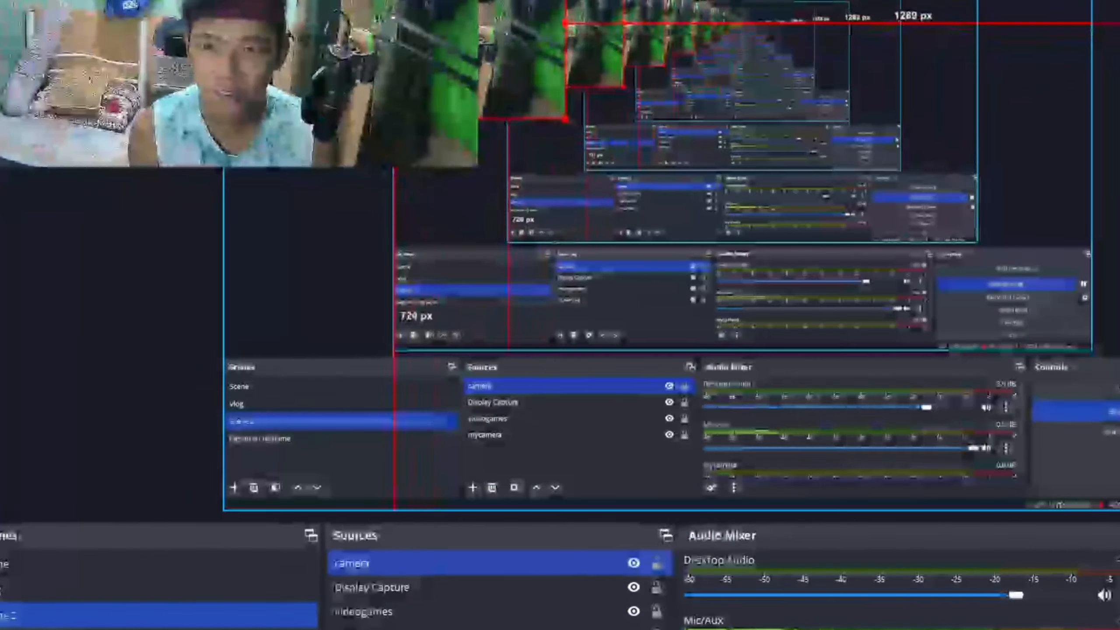